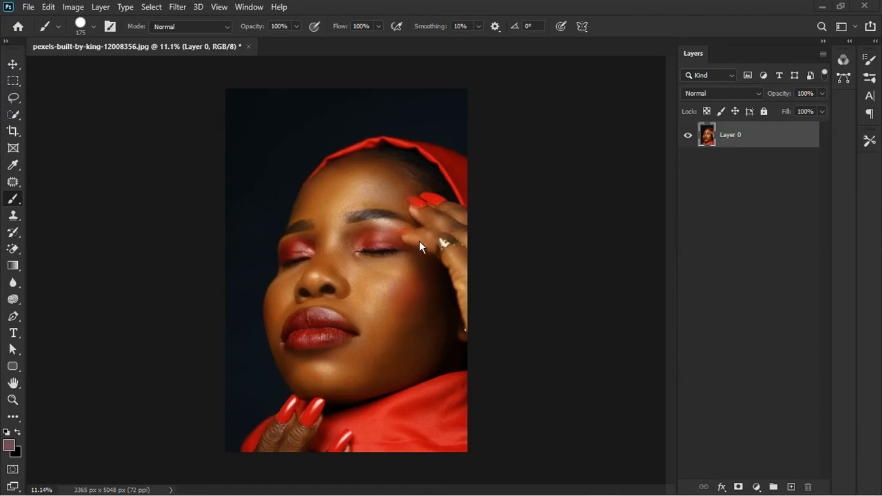
# Step: Examine the portrait's skin tones up close on the face, the lips and both hands
pyautogui.scroll(5, 396, 269)
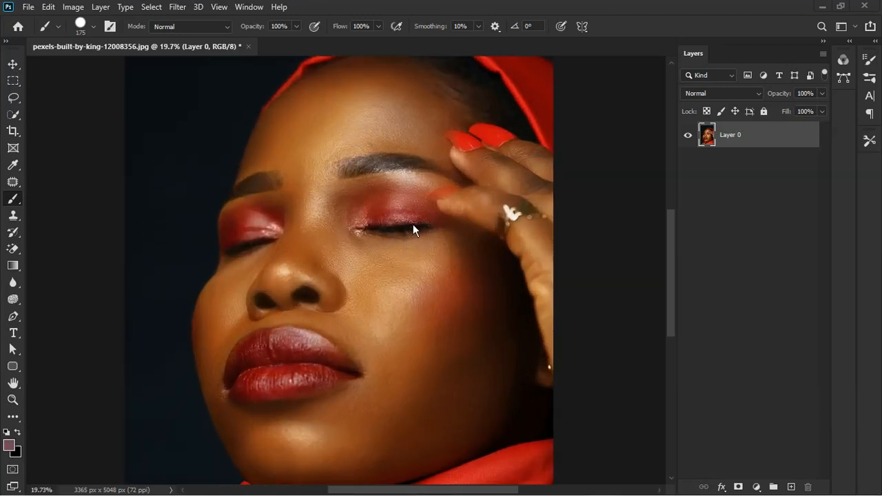
pyautogui.scroll(-4, 488, 247)
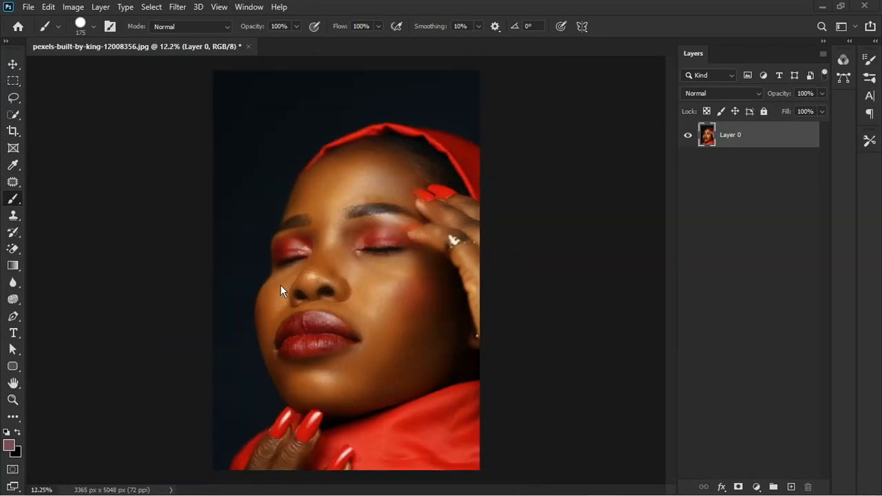
pyautogui.scroll(-2, 354, 379)
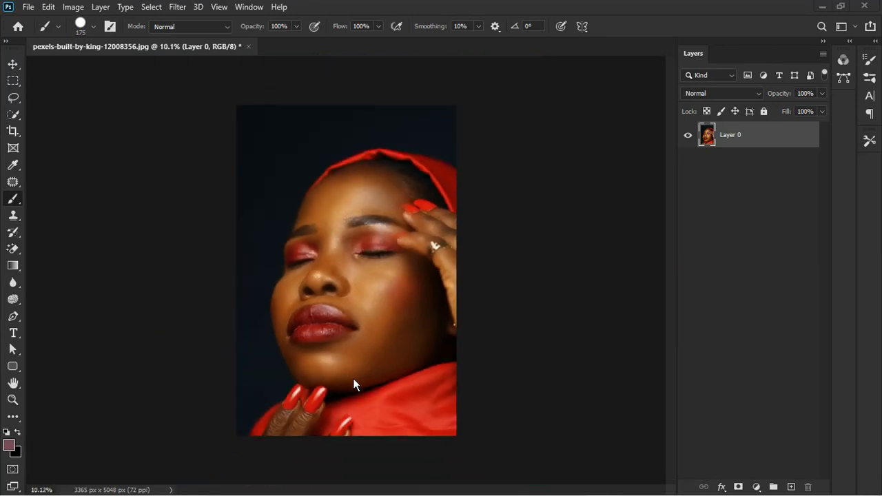
pyautogui.scroll(4, 289, 429)
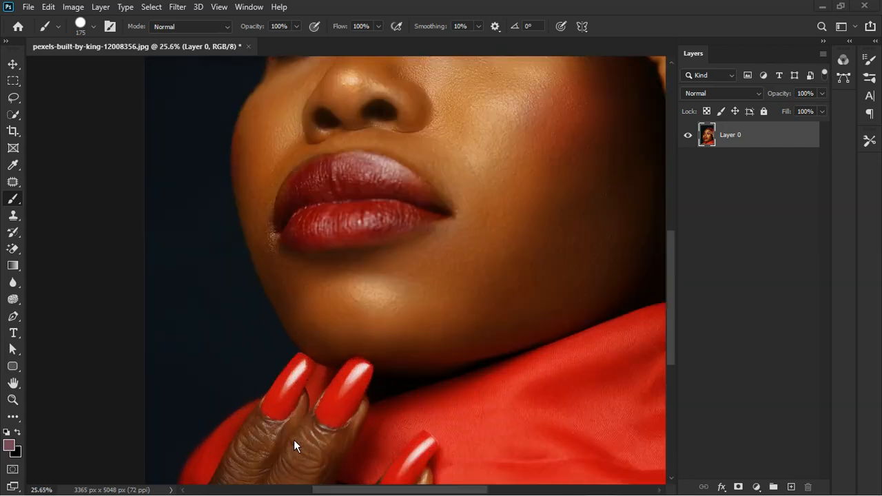
pyautogui.scroll(-3, 296, 448)
pyautogui.scroll(-3, 305, 442)
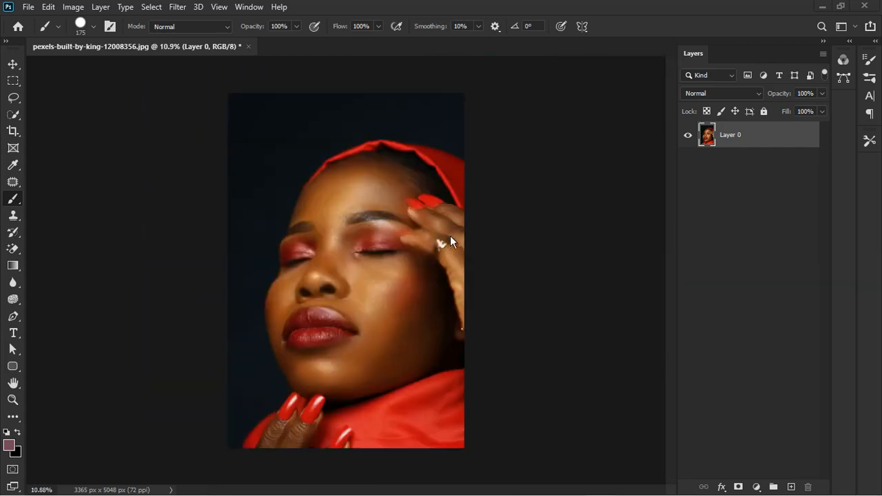
pyautogui.scroll(3, 450, 236)
pyautogui.scroll(-3, 465, 212)
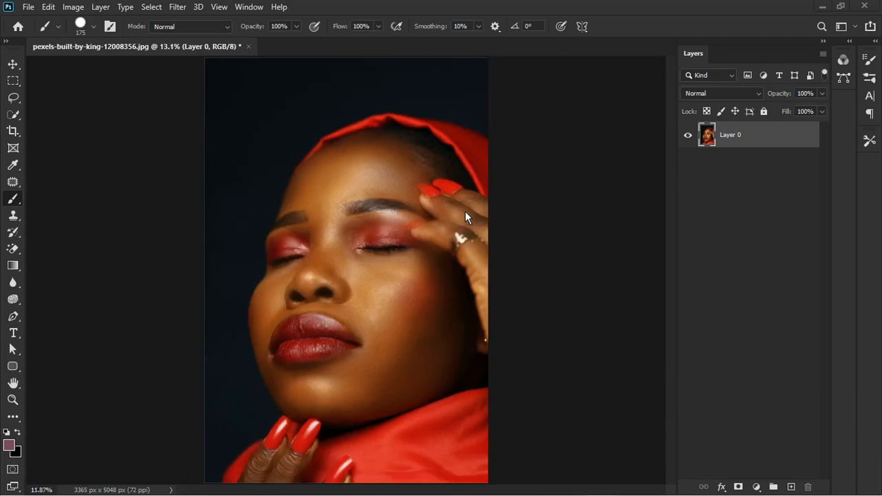
pyautogui.scroll(-2, 465, 217)
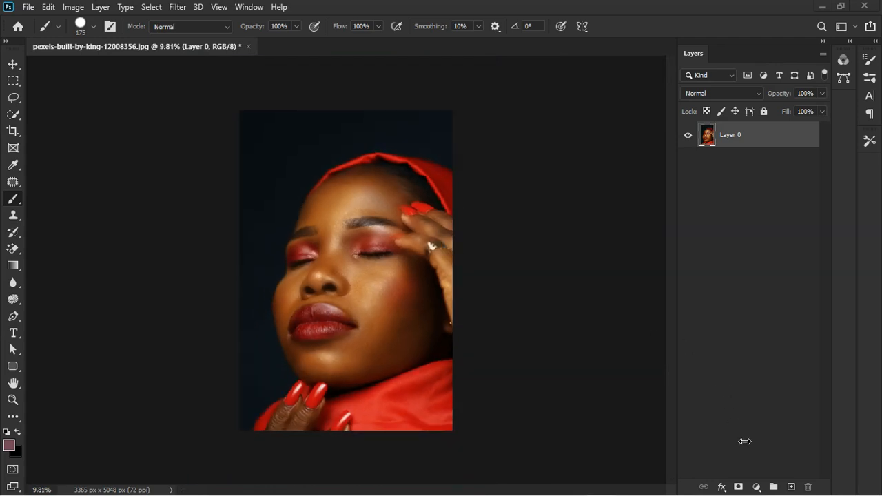
# Step: Add a Hue/Saturation adjustment layer and target the Yellows by sampling the skin between the eyebrows
pyautogui.click(757, 487)
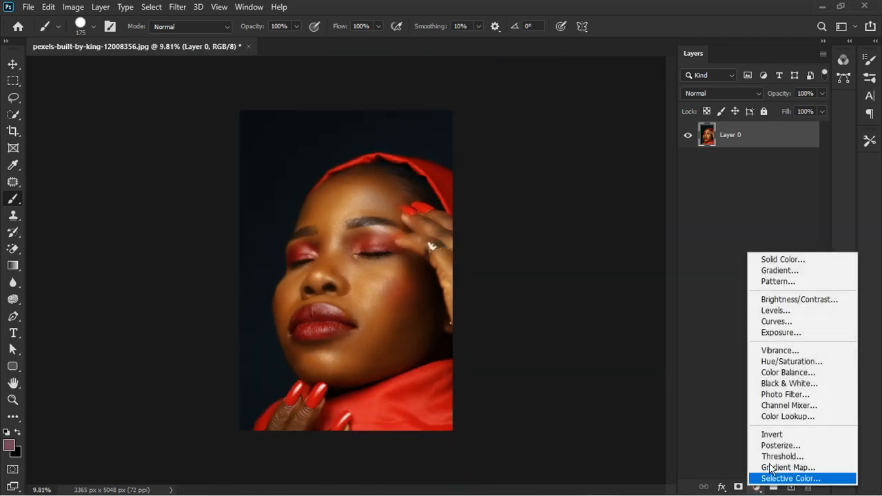
pyautogui.click(793, 364)
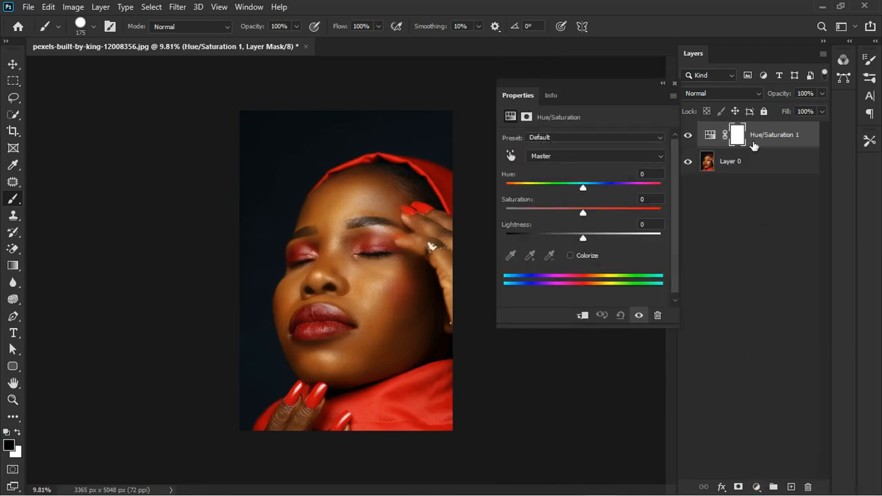
pyautogui.click(510, 156)
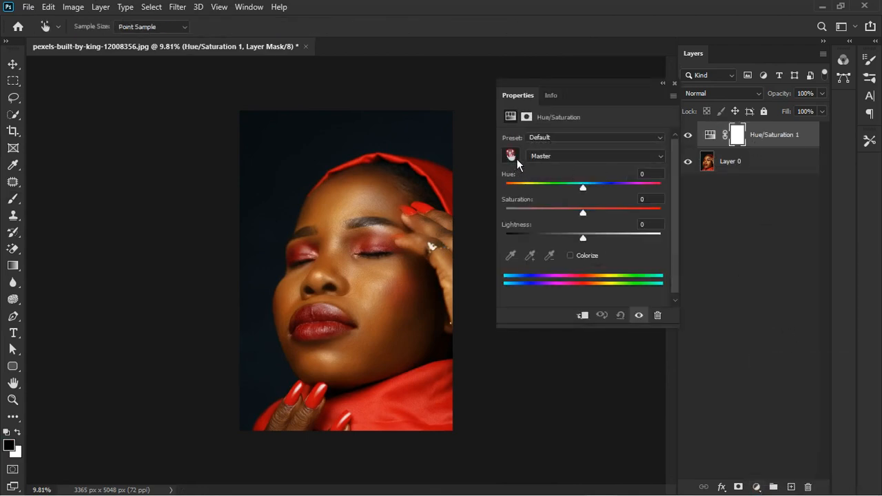
pyautogui.scroll(2, 317, 220)
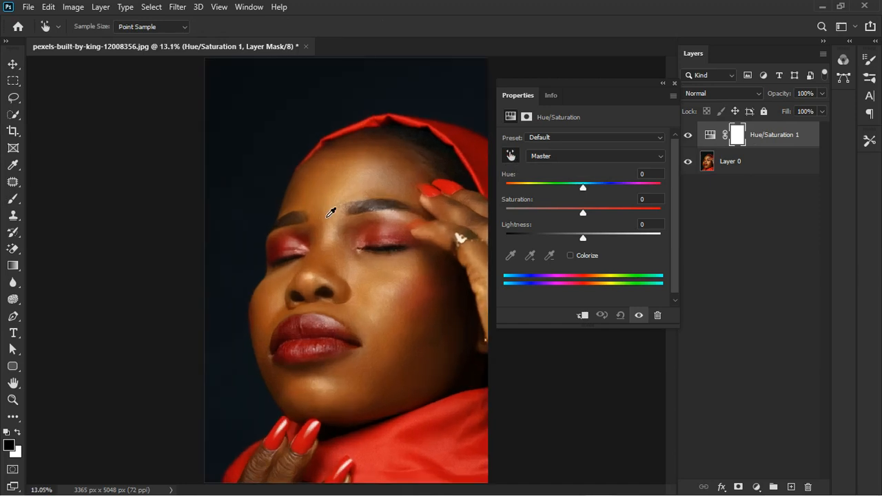
pyautogui.click(325, 208)
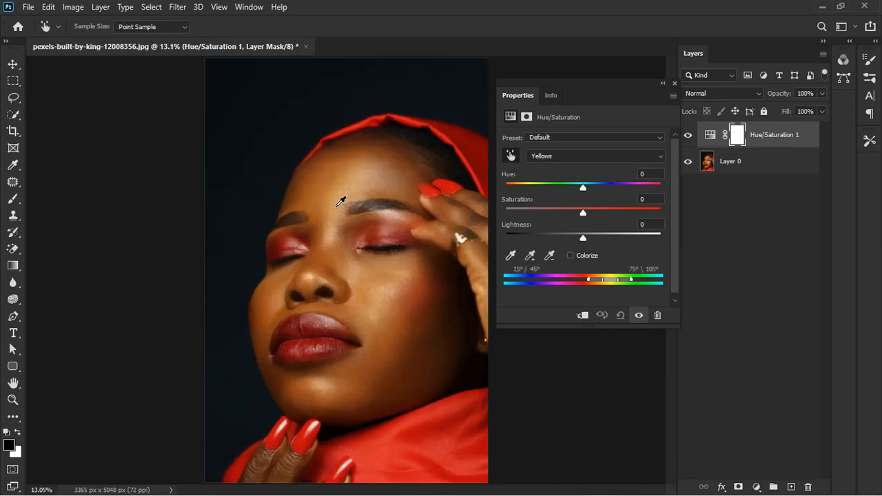
pyautogui.scroll(-2, 342, 187)
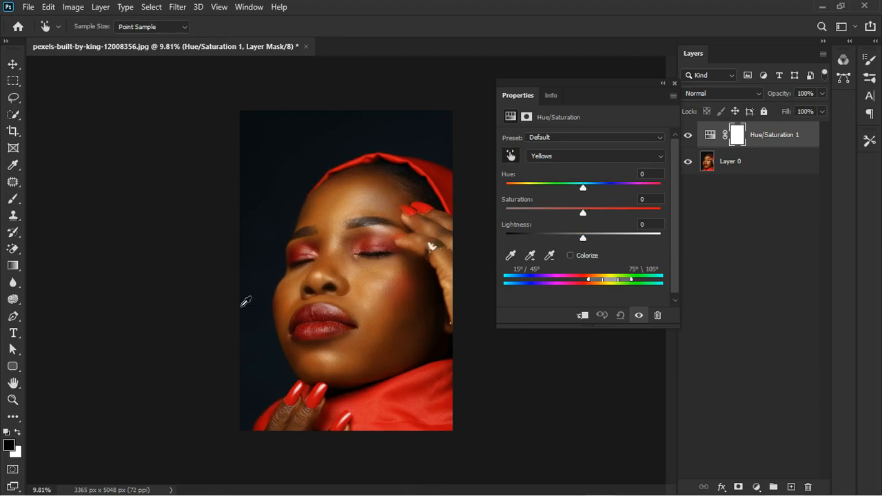
pyautogui.scroll(2, 380, 276)
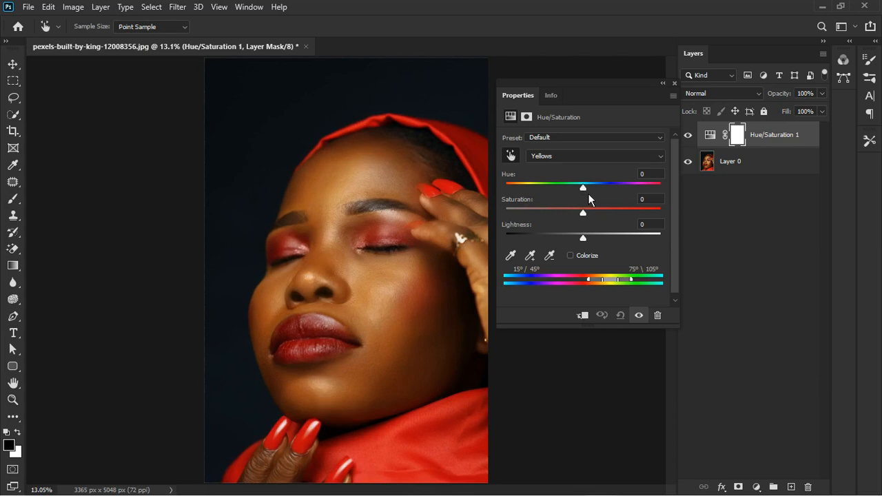
# Step: Shift the hue of the Yellows slightly toward red to reduce the yellow cast in the skin
pyautogui.moveTo(589, 193)
pyautogui.mouseDown()
pyautogui.moveTo(581, 200)
pyautogui.moveTo(603, 193)
pyautogui.mouseUp()
pyautogui.moveTo(604, 194); pyautogui.dragTo(585, 198)
pyautogui.moveTo(587, 196); pyautogui.dragTo(585, 194)
pyautogui.scroll(-1, 377, 289)
pyautogui.scroll(1, 404, 276)
pyautogui.scroll(2, 401, 275)
# Step: Moderately lower the saturation of the Yellows and close the adjustment's properties
pyautogui.moveTo(583, 213); pyautogui.dragTo(555, 225)
pyautogui.moveTo(559, 230); pyautogui.dragTo(574, 229)
pyautogui.click(676, 84)
pyautogui.scroll(-4, 437, 332)
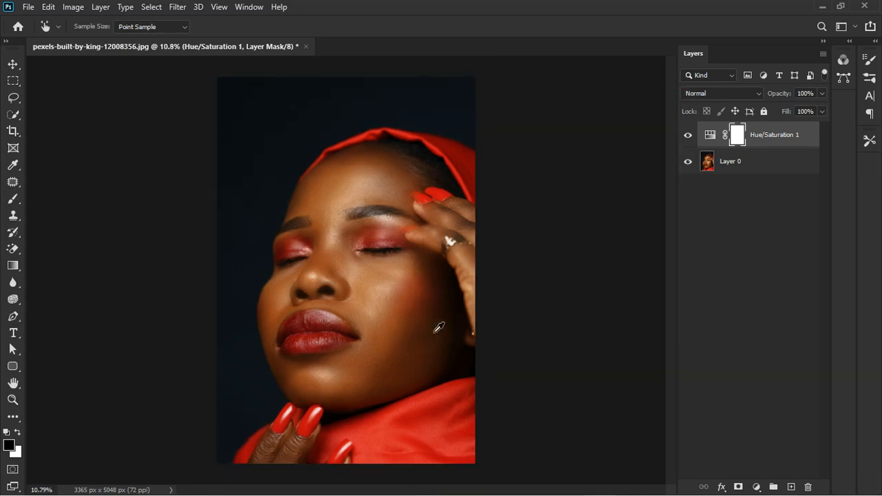
# Step: Add a second Hue/Saturation adjustment layer and target the Reds by sampling the skin at the face's edge beside the lips
pyautogui.click(757, 487)
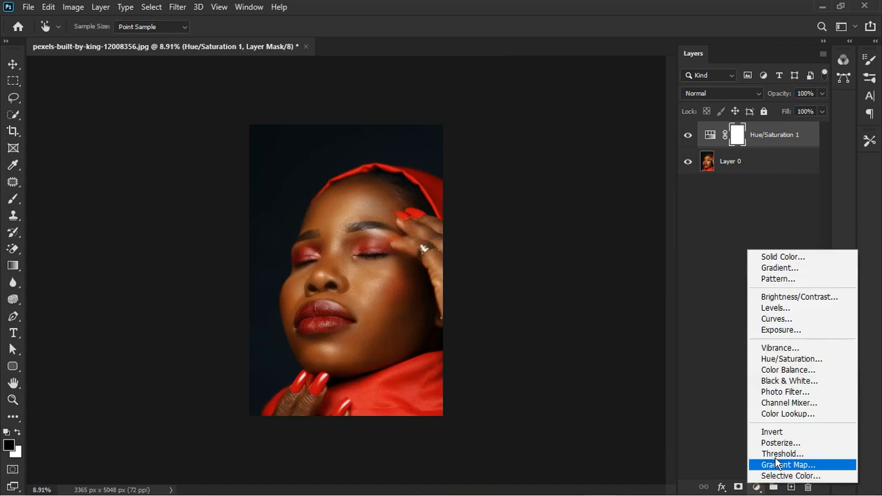
pyautogui.click(793, 359)
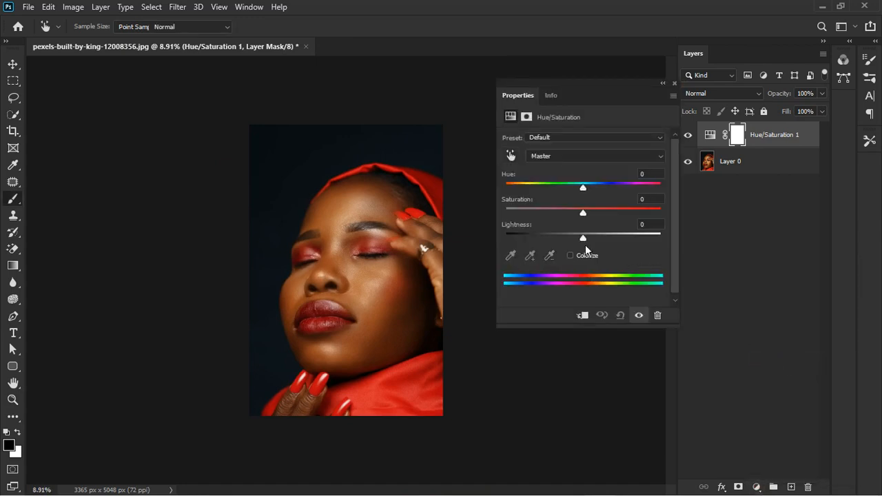
pyautogui.press('b')
pyautogui.click(511, 157)
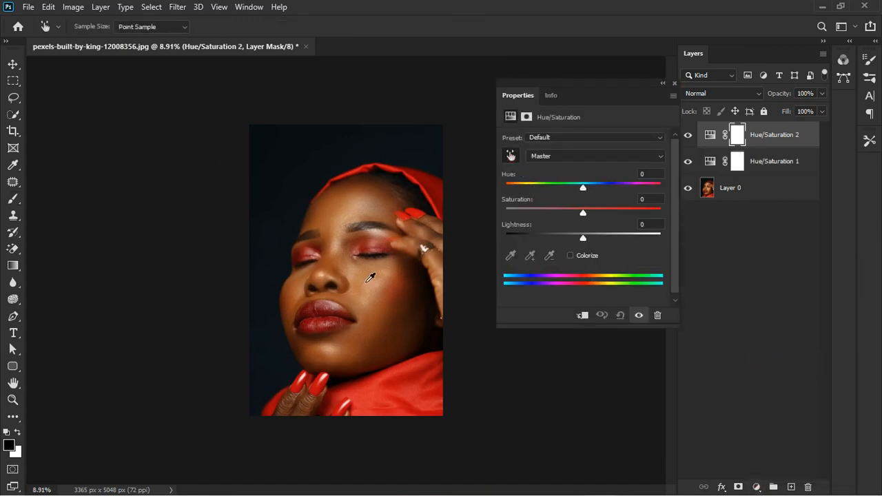
pyautogui.scroll(3, 347, 295)
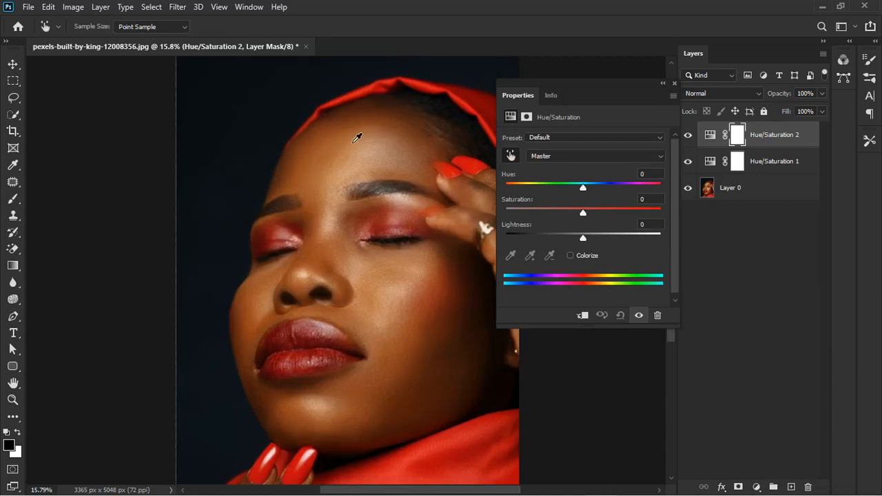
pyautogui.click(252, 337)
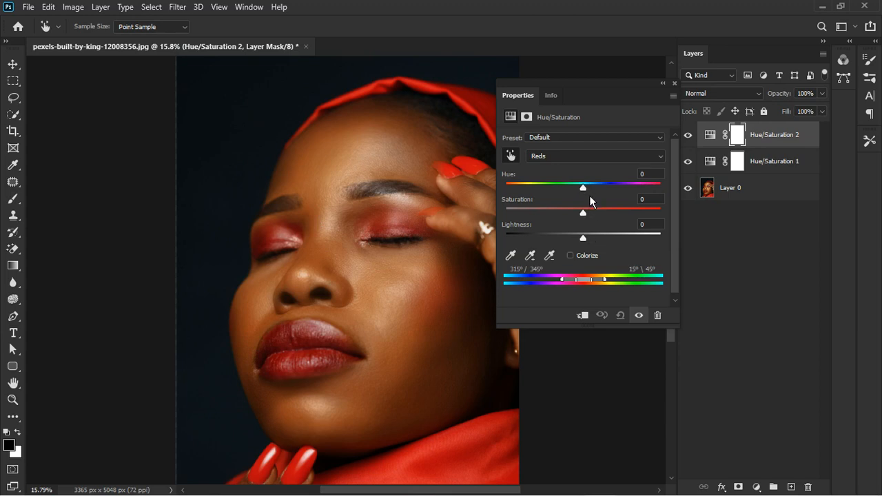
# Step: Set the Reds' hue to -2 and saturation to -21 in the second Hue/Saturation layer
pyautogui.moveTo(590, 196)
pyautogui.mouseDown()
pyautogui.moveTo(599, 195)
pyautogui.moveTo(590, 194)
pyautogui.mouseUp()
pyautogui.scroll(-3, 353, 283)
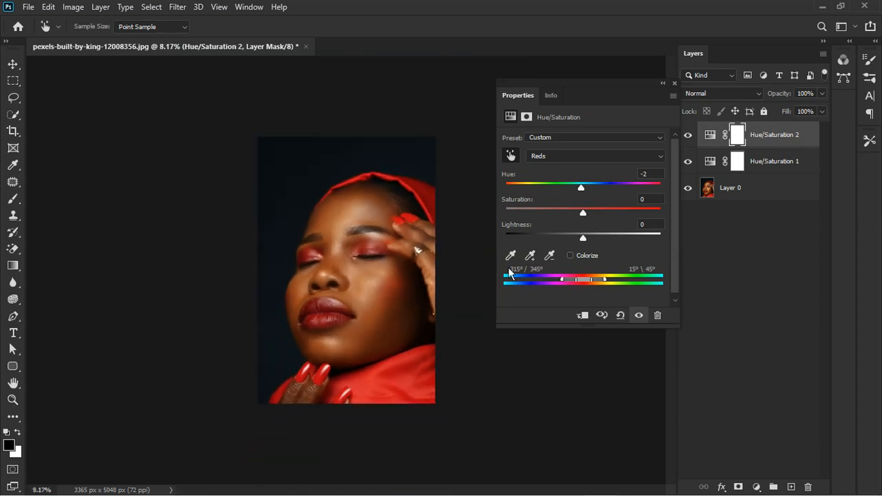
pyautogui.scroll(1, 405, 299)
pyautogui.moveTo(588, 222); pyautogui.dragTo(575, 227)
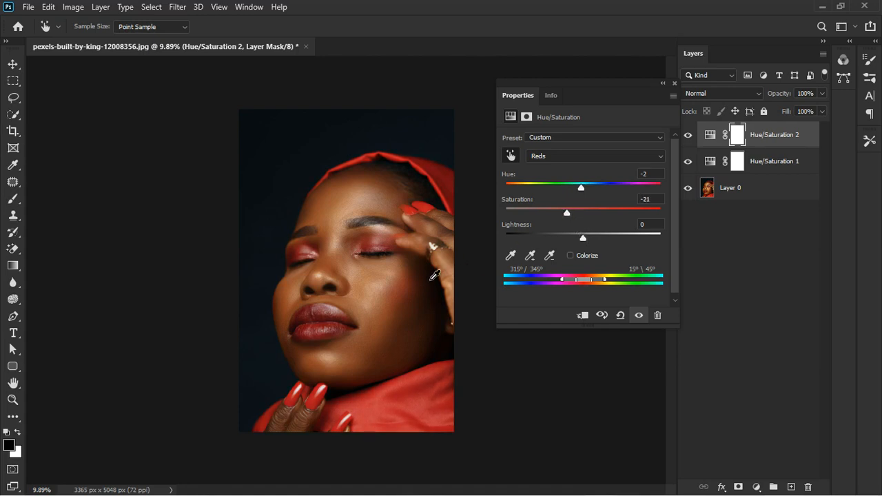
pyautogui.scroll(5, 385, 276)
pyautogui.scroll(-1, 434, 300)
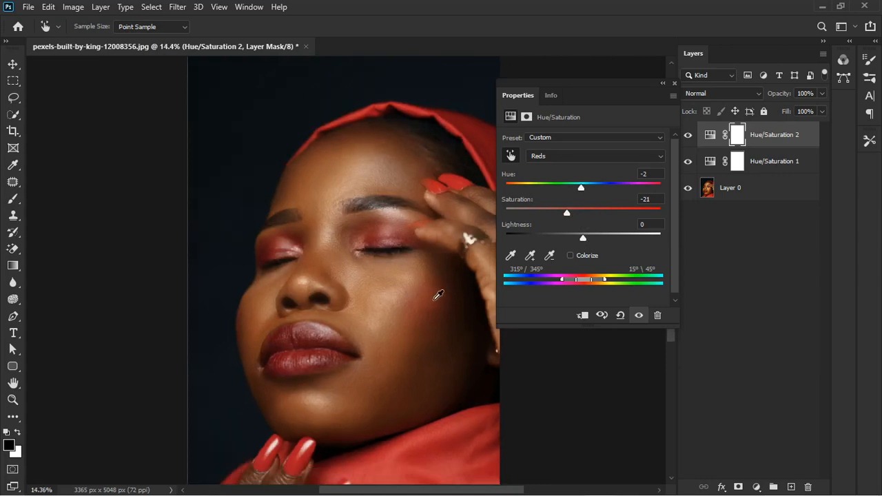
# Step: Fine-tune the Reds to hue -2 and saturation -23, and close the adjustment's properties
pyautogui.moveTo(578, 218); pyautogui.dragTo(589, 195)
pyautogui.moveTo(589, 193); pyautogui.dragTo(572, 219)
pyautogui.scroll(-5, 399, 271)
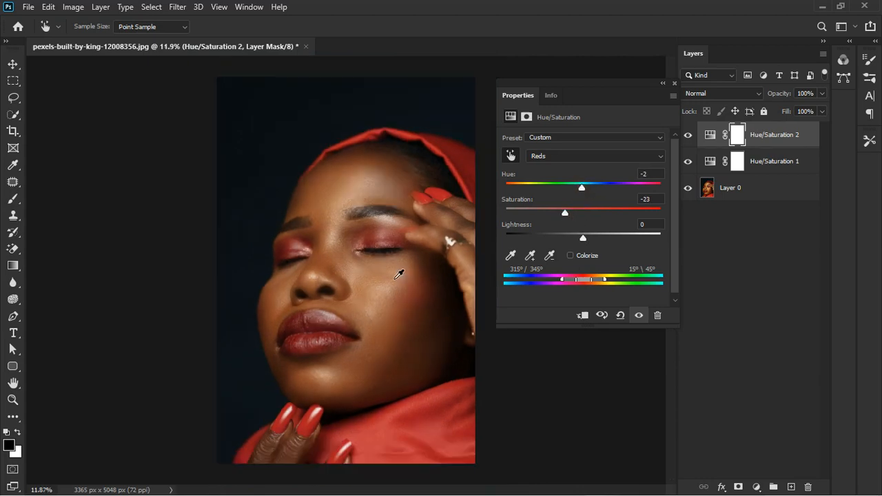
pyautogui.scroll(5, 328, 399)
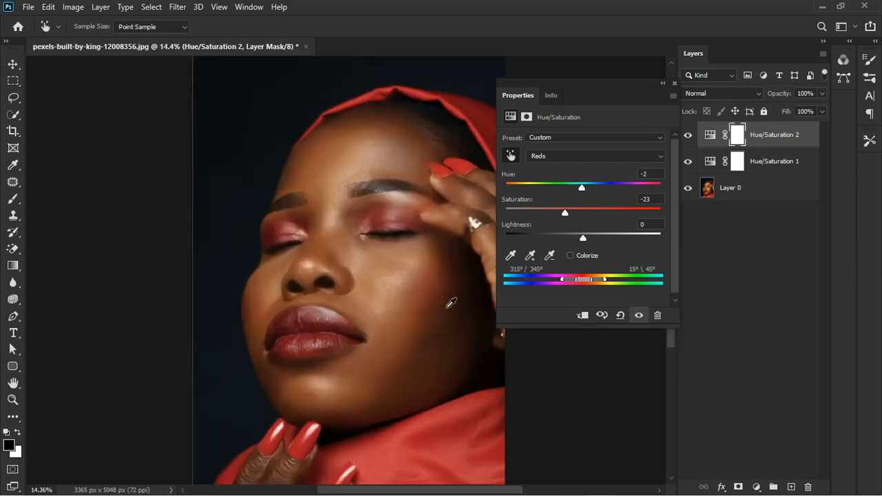
pyautogui.click(675, 83)
pyautogui.scroll(-2, 484, 269)
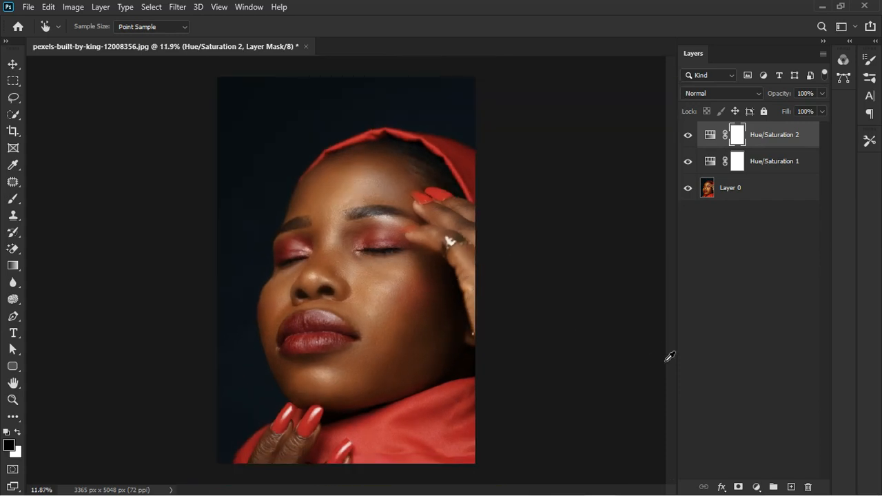
# Step: Add a third Hue/Saturation adjustment layer and target the Reds by sampling at the upper lip
pyautogui.click(757, 487)
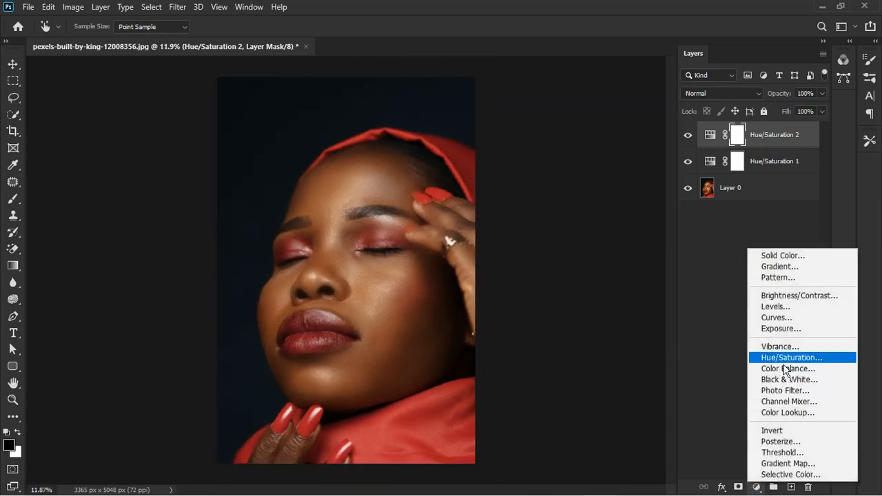
pyautogui.click(788, 357)
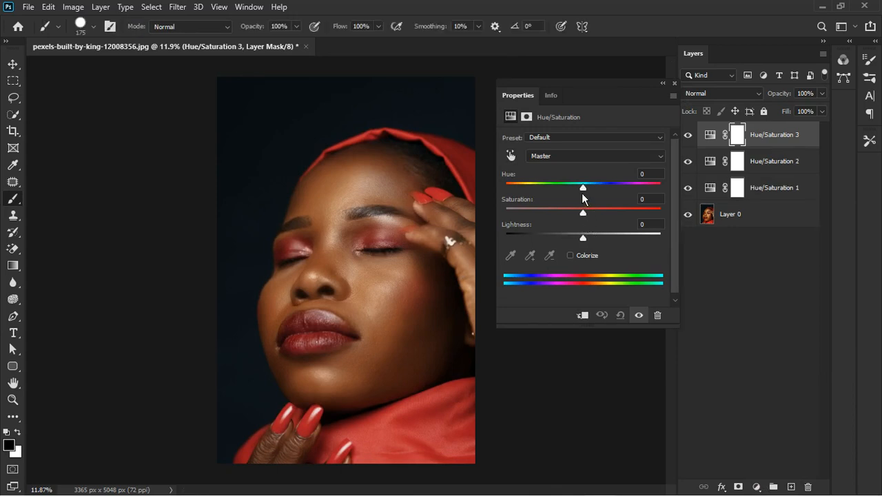
pyautogui.click(511, 156)
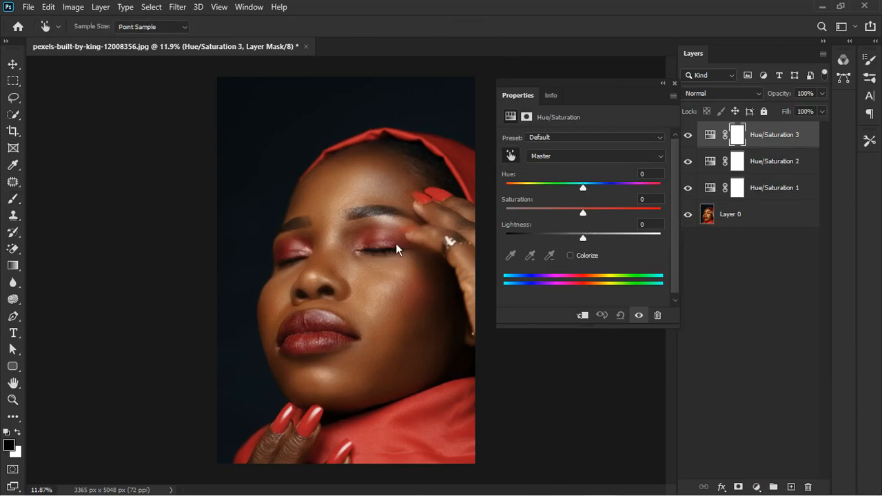
pyautogui.click(331, 310)
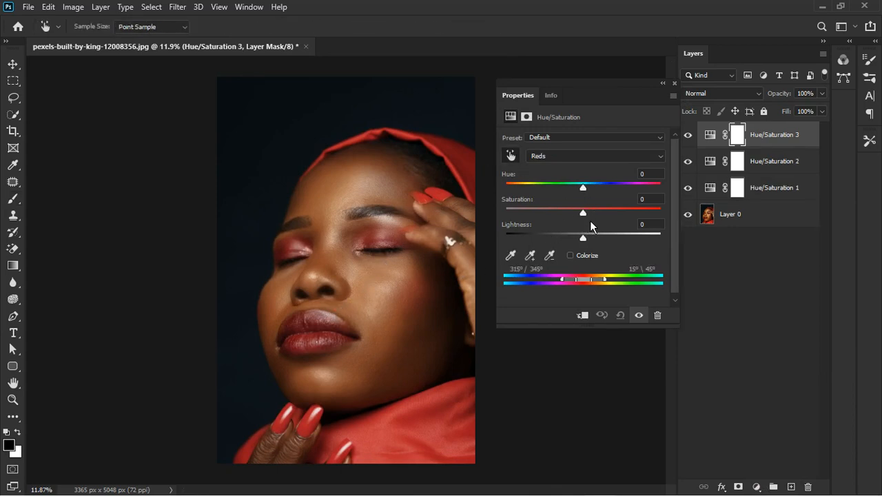
# Step: Set the Reds' saturation to -12 and hue to +3 in the third Hue/Saturation layer, and close its properties
pyautogui.moveTo(591, 222); pyautogui.dragTo(580, 219)
pyautogui.scroll(2, 339, 303)
pyautogui.scroll(-2, 446, 293)
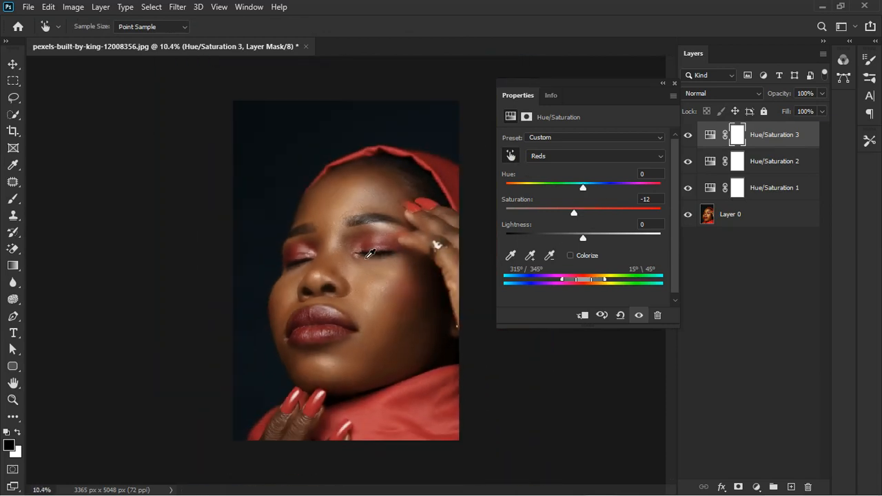
pyautogui.scroll(1, 348, 262)
pyautogui.moveTo(584, 189); pyautogui.dragTo(585, 188)
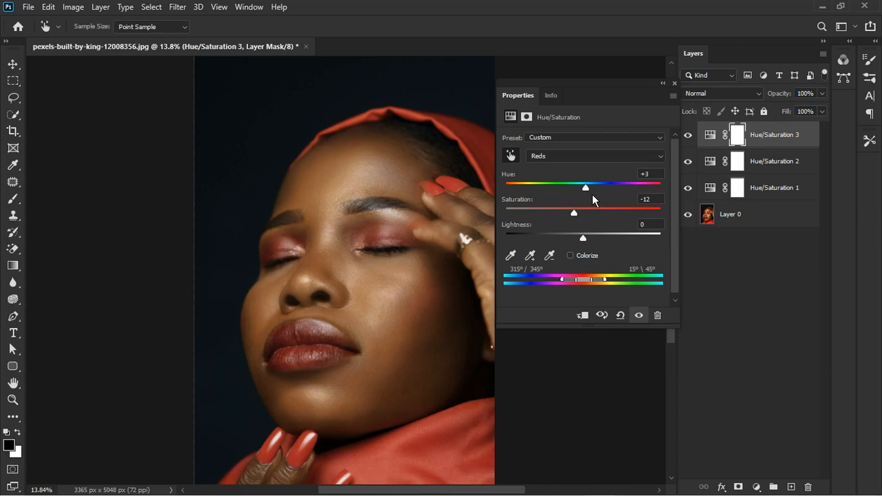
pyautogui.click(675, 84)
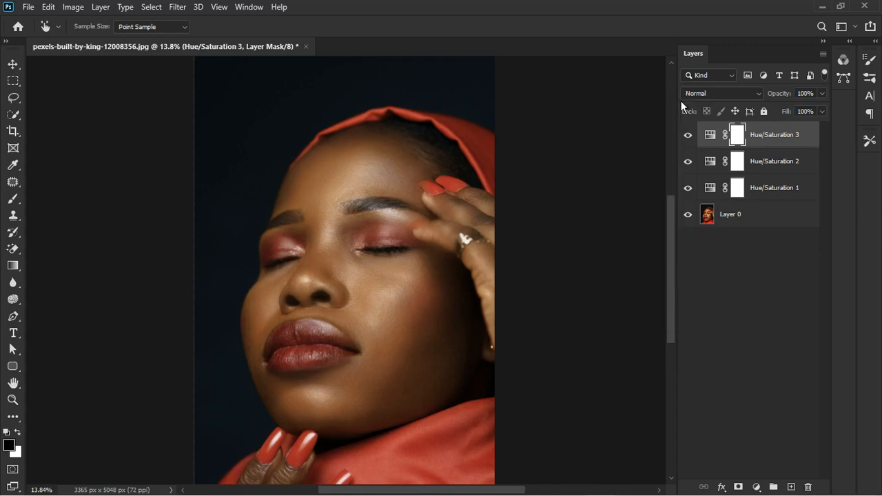
# Step: Group the three Hue/Saturation adjustment layers together above the portrait layer
pyautogui.keyDown('ctrl'); pyautogui.click(778, 189); pyautogui.keyUp('ctrl')
pyautogui.keyDown('ctrl'); pyautogui.click(779, 164); pyautogui.keyUp('ctrl')
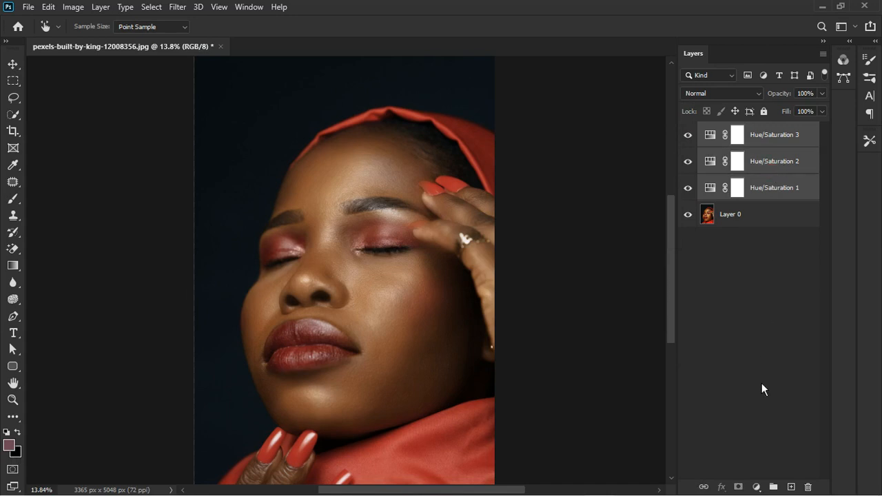
pyautogui.click(773, 487)
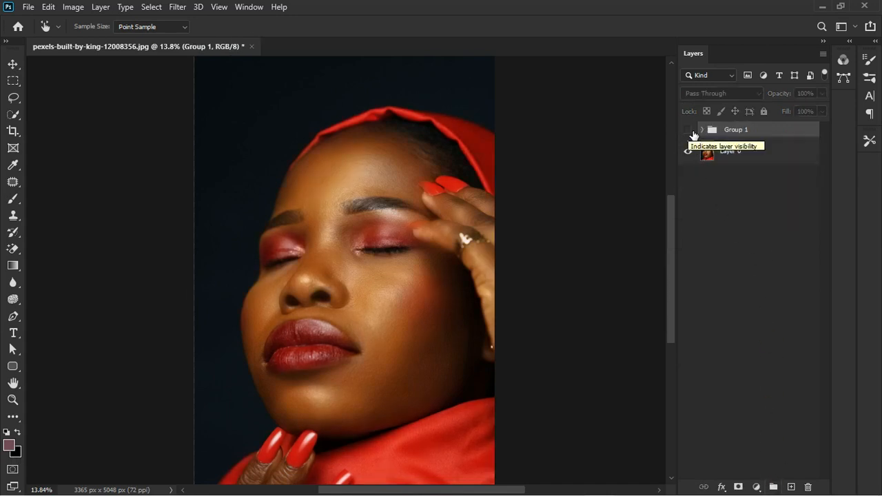
# Step: Turn the Hue/Saturation group's visibility back on and examine the corrected skin tones at different zoom levels
pyautogui.click(692, 130)
pyautogui.scroll(-2, 408, 291)
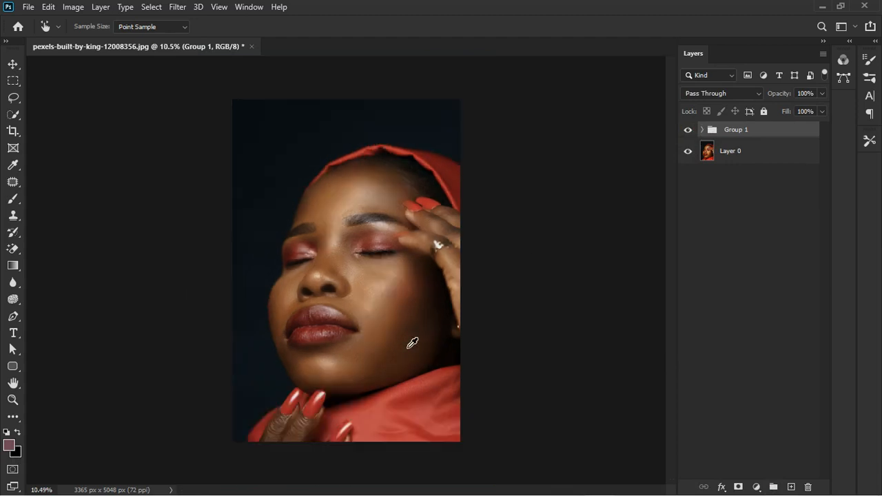
pyautogui.scroll(2, 357, 310)
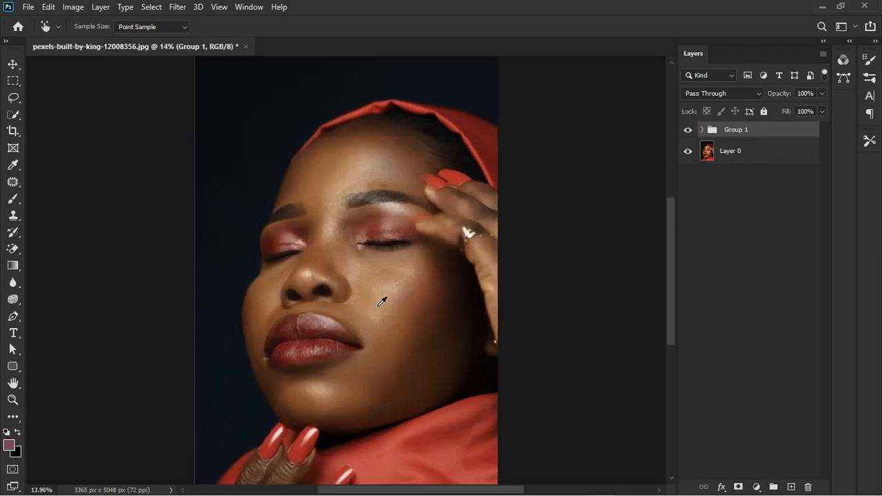
pyautogui.scroll(2, 382, 302)
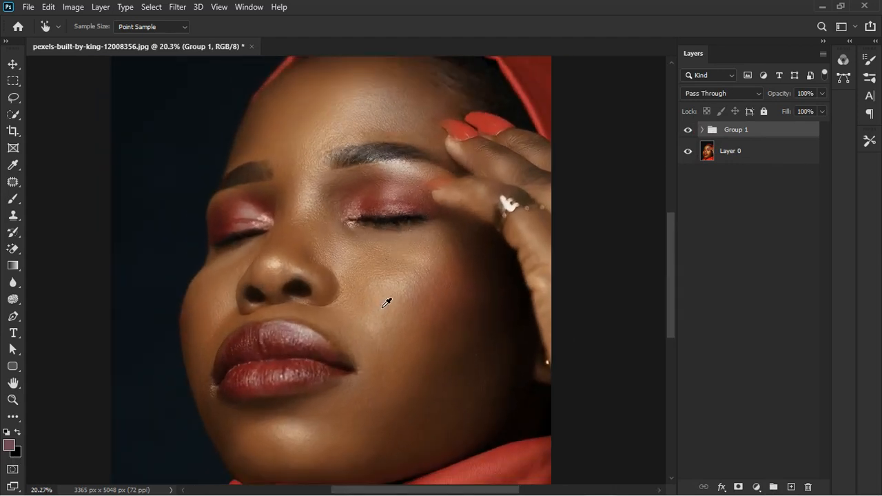
# Step: Add a Color Balance adjustment layer above the group, with default colors and the Brush tool active
pyautogui.click(757, 487)
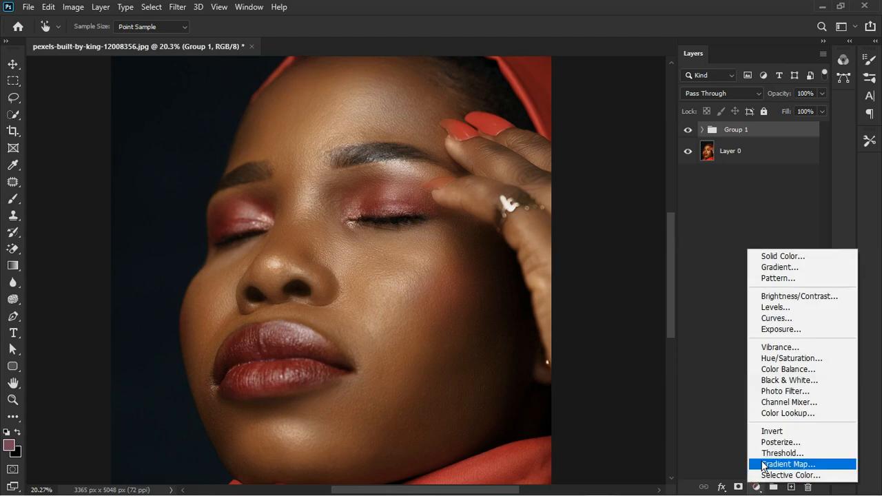
pyautogui.click(783, 371)
pyautogui.press('d')
pyautogui.press('b')
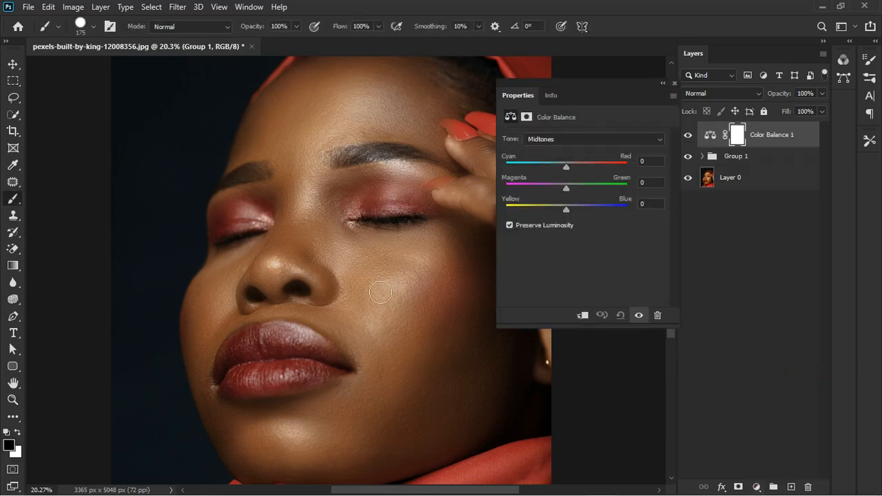
pyautogui.scroll(-3, 291, 310)
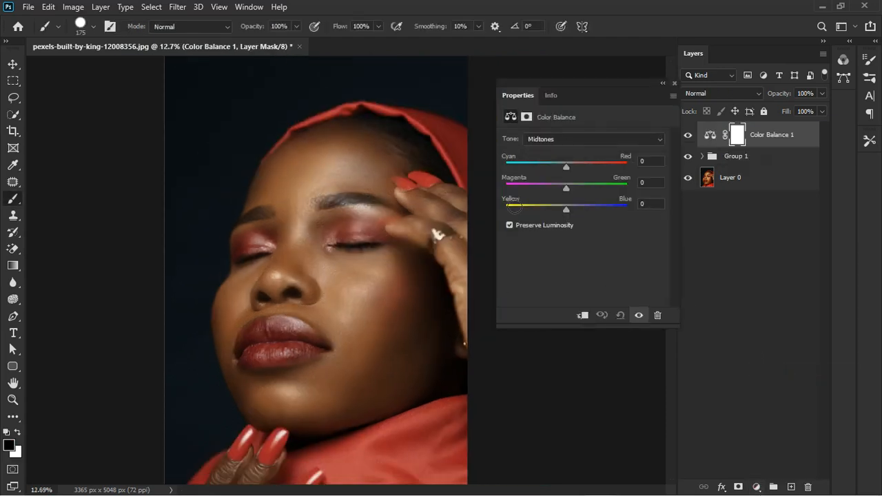
pyautogui.scroll(-1, 395, 260)
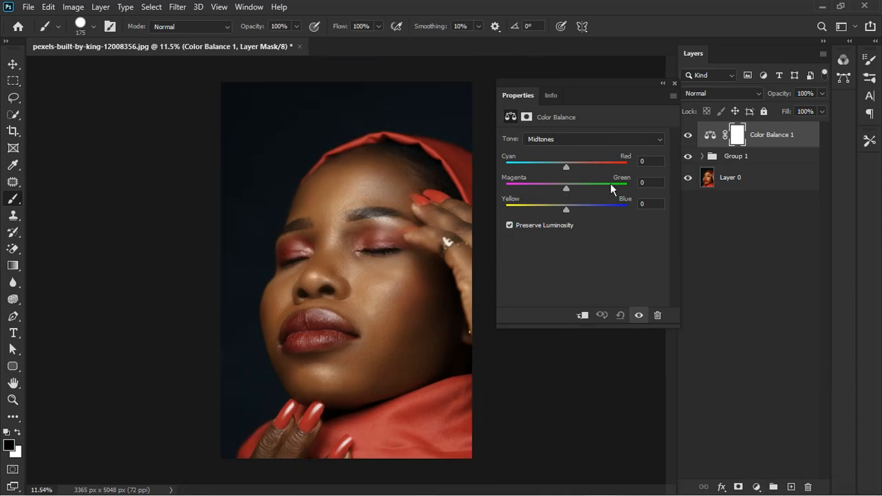
# Step: Adjust the Color Balance Shadows' cyan–red balance, and set magenta–green to -3 and yellow–blue to -8
pyautogui.click(569, 139)
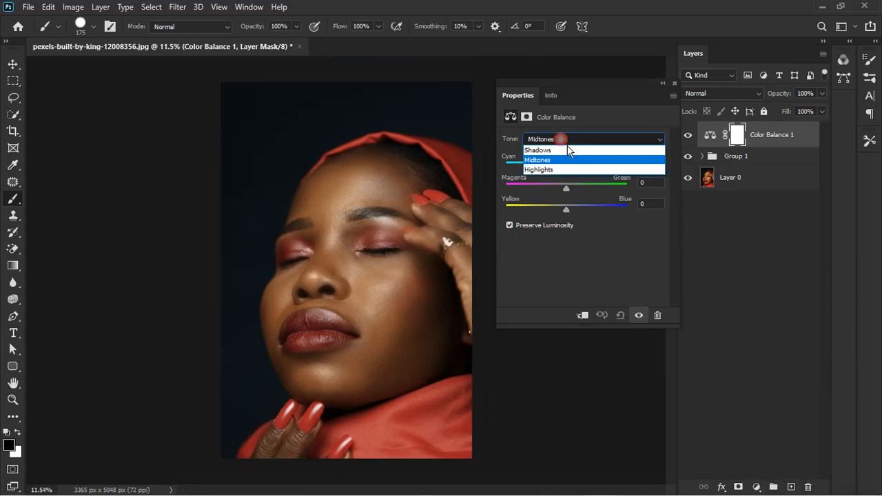
pyautogui.click(565, 148)
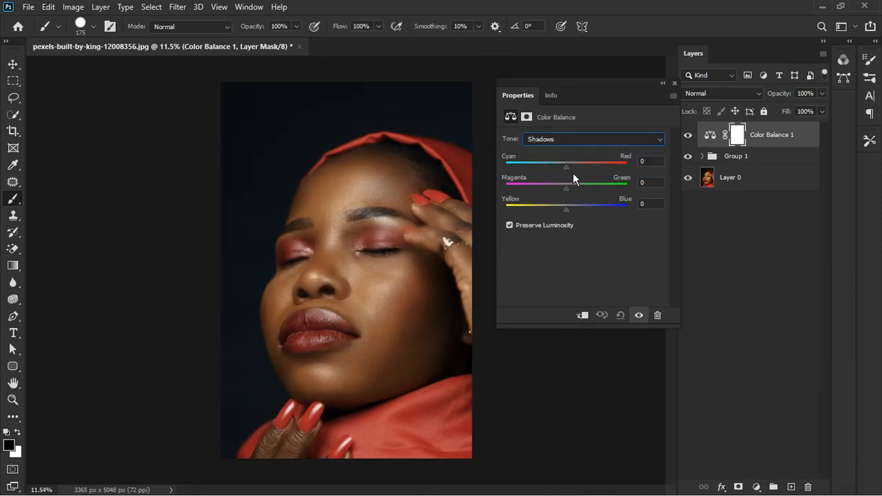
pyautogui.moveTo(573, 173); pyautogui.dragTo(571, 173)
pyautogui.moveTo(574, 193); pyautogui.dragTo(573, 195)
pyautogui.moveTo(571, 215); pyautogui.dragTo(571, 216)
# Step: Set the Color Balance Highlights to magenta–green -7 and yellow–blue +7, and adjust their cyan–red balance
pyautogui.click(585, 142)
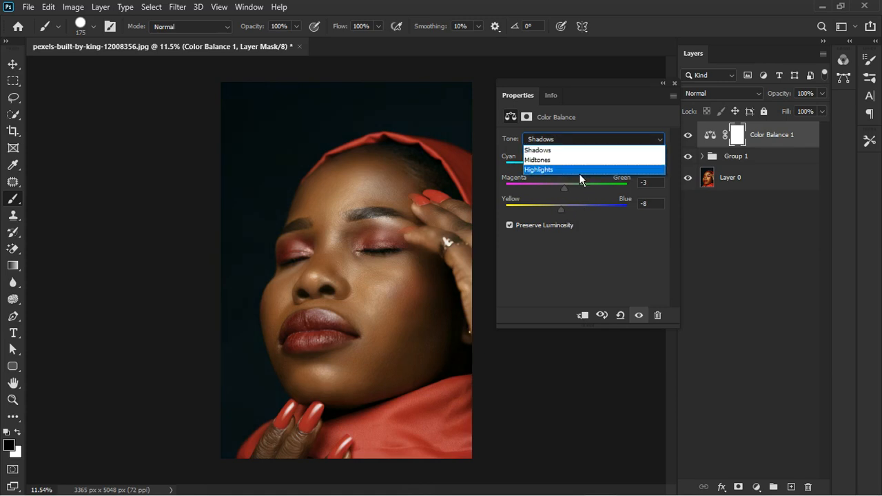
pyautogui.click(581, 172)
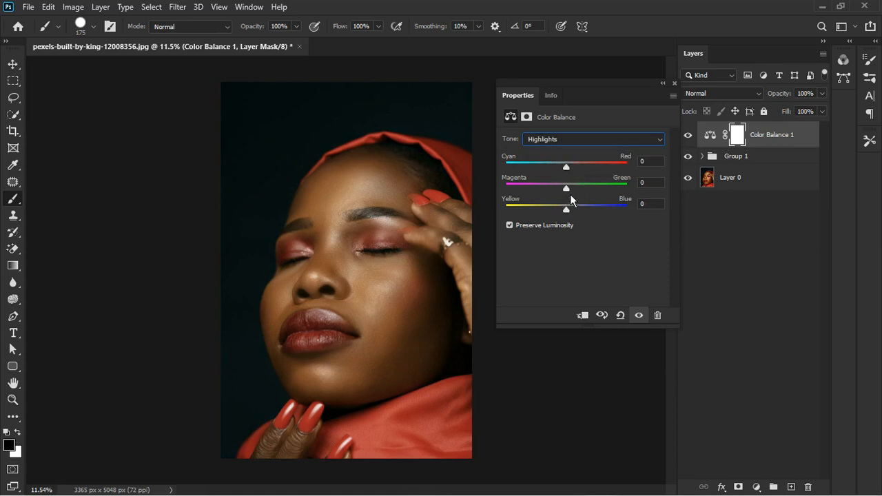
pyautogui.moveTo(570, 194)
pyautogui.mouseDown()
pyautogui.moveTo(579, 193)
pyautogui.moveTo(569, 199)
pyautogui.mouseUp()
pyautogui.moveTo(571, 213); pyautogui.dragTo(575, 214)
pyautogui.moveTo(572, 172); pyautogui.dragTo(571, 173)
# Step: Set the Color Balance Midtones to cyan–red -3 and yellow–blue +8, and close the adjustment's properties
pyautogui.click(576, 140)
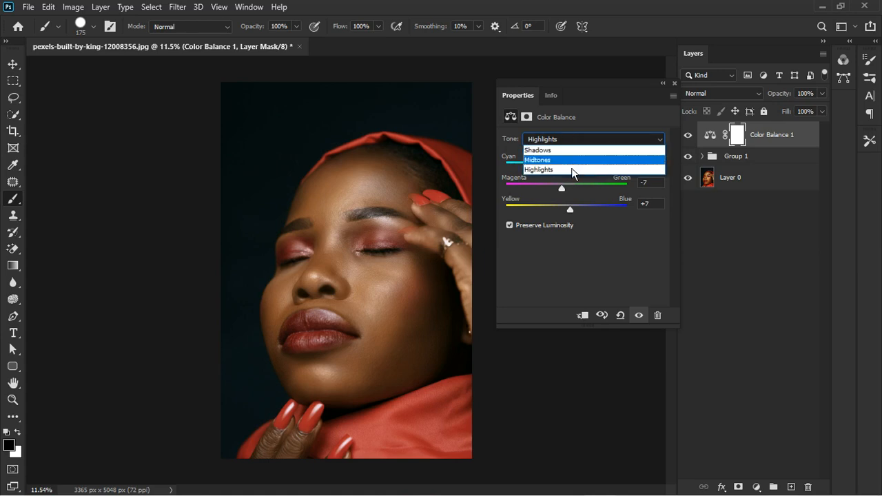
pyautogui.click(572, 161)
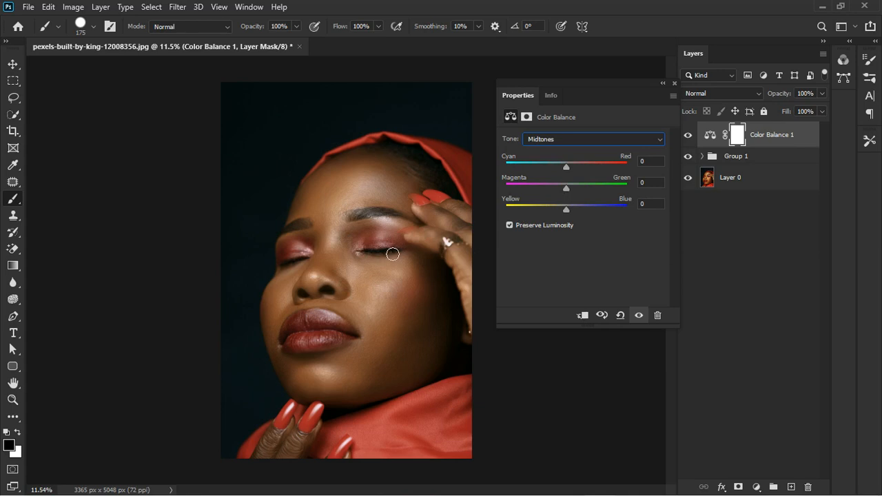
pyautogui.click(572, 217)
pyautogui.moveTo(573, 175); pyautogui.dragTo(572, 175)
pyautogui.click(675, 84)
# Step: Compare the portrait with and without the Color Balance layer and inspect the face up close
pyautogui.click(692, 140)
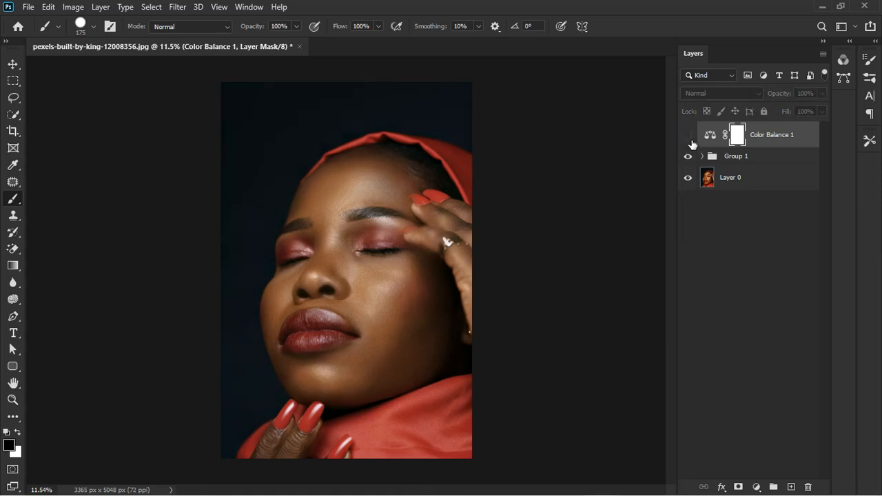
pyautogui.click(690, 138)
pyautogui.scroll(3, 366, 332)
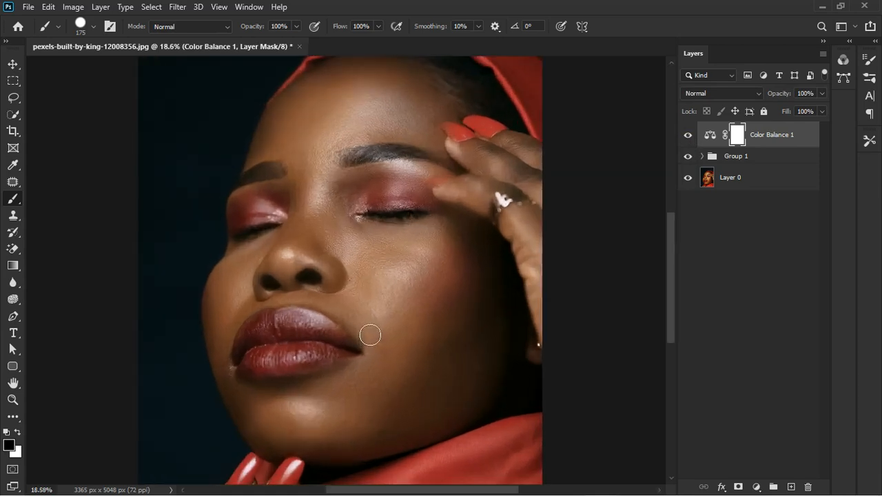
pyautogui.scroll(2, 370, 335)
pyautogui.scroll(-4, 368, 335)
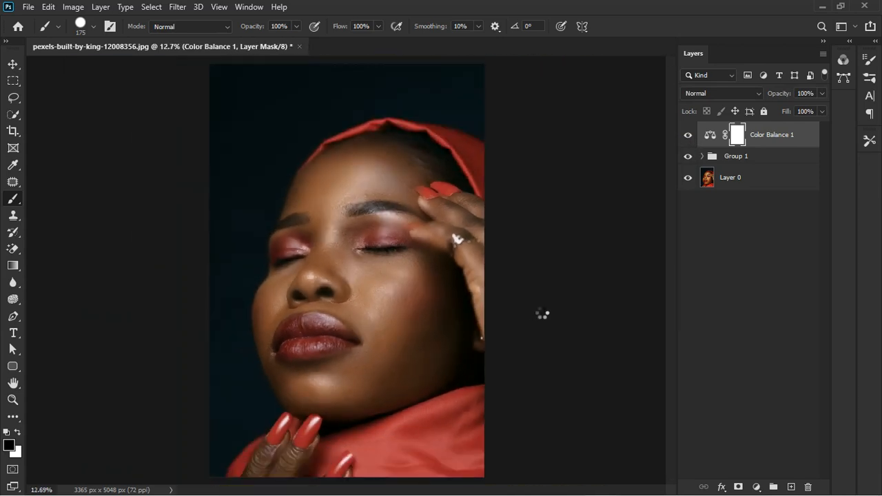
# Step: Stamp all visible layers into a new layer and add an Exposure adjustment above it with gamma correction 0.92
pyautogui.hotkey('ctrl', 'shift', 'alt', 'n')
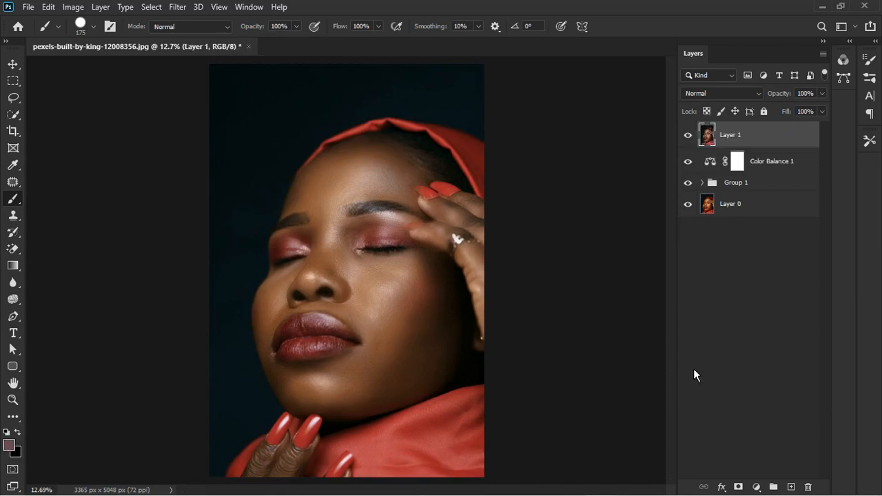
pyautogui.click(757, 487)
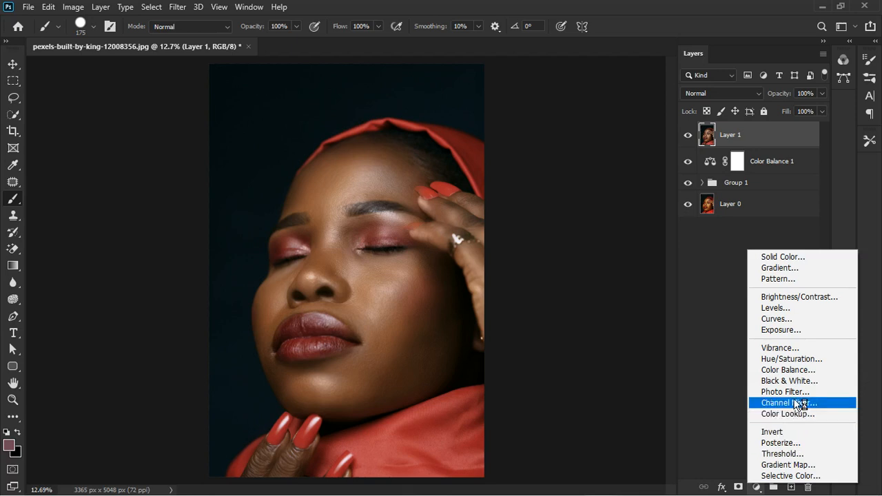
pyautogui.click(794, 333)
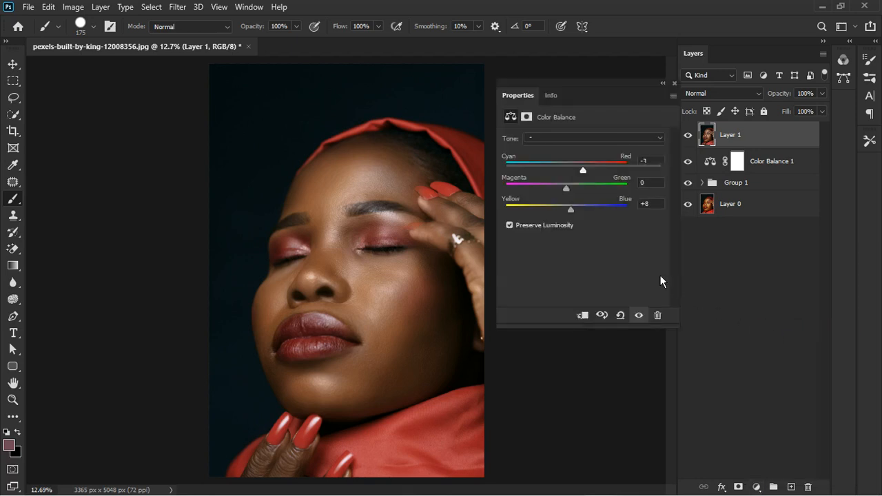
pyautogui.moveTo(590, 230); pyautogui.dragTo(597, 229)
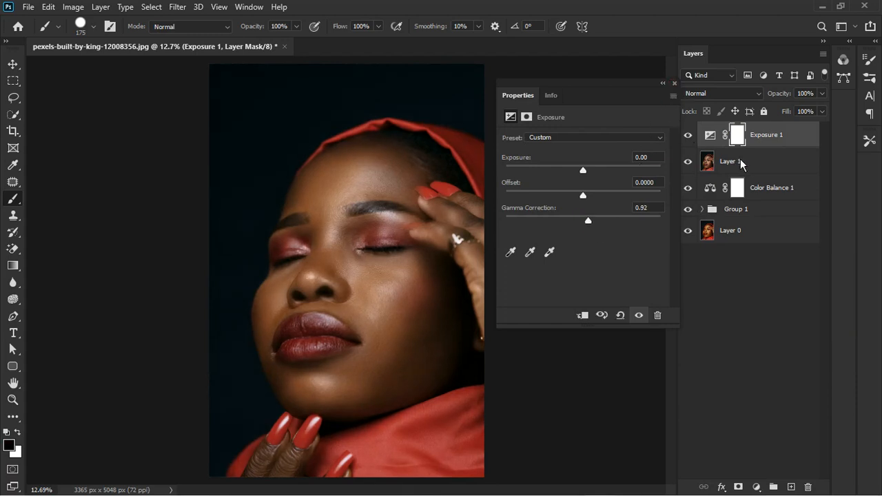
pyautogui.click(673, 84)
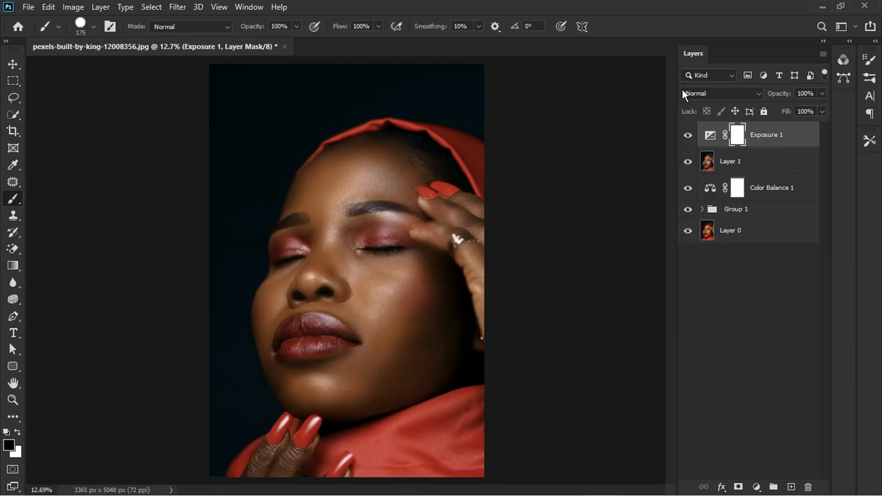
# Step: Compare the portrait with and without the Exposure adjustment and view the whole image
pyautogui.click(689, 138)
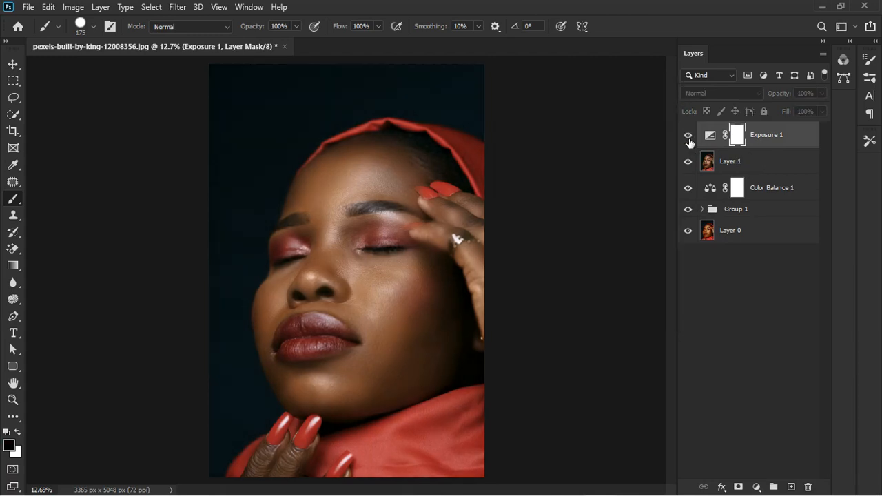
pyautogui.click(688, 138)
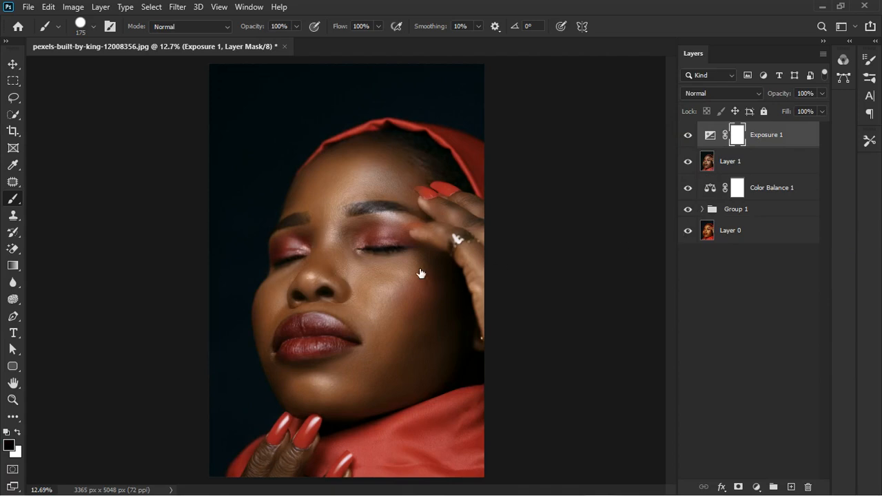
pyautogui.scroll(-1, 377, 277)
pyautogui.scroll(-2, 377, 277)
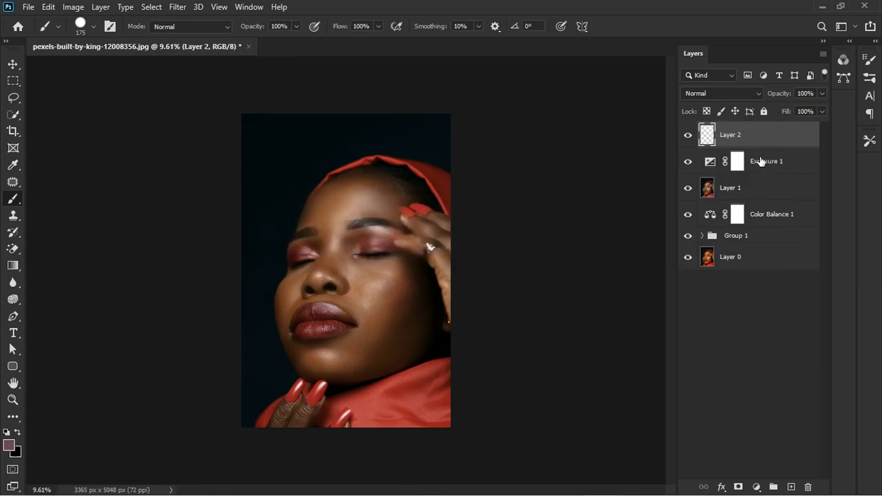
# Step: Open the merged top layer in the Camera Raw Filter and set Highlights to +26, Whites +7, Shadows +22 and Blacks +8
pyautogui.click(180, 11)
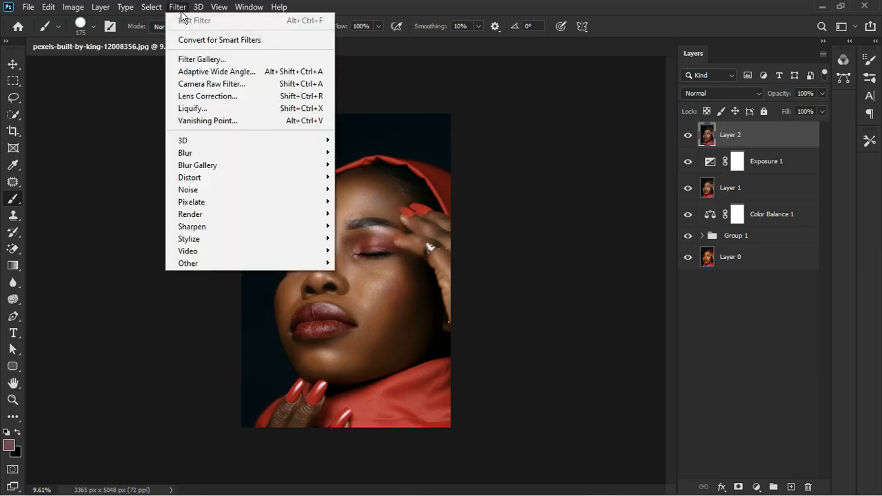
pyautogui.click(207, 84)
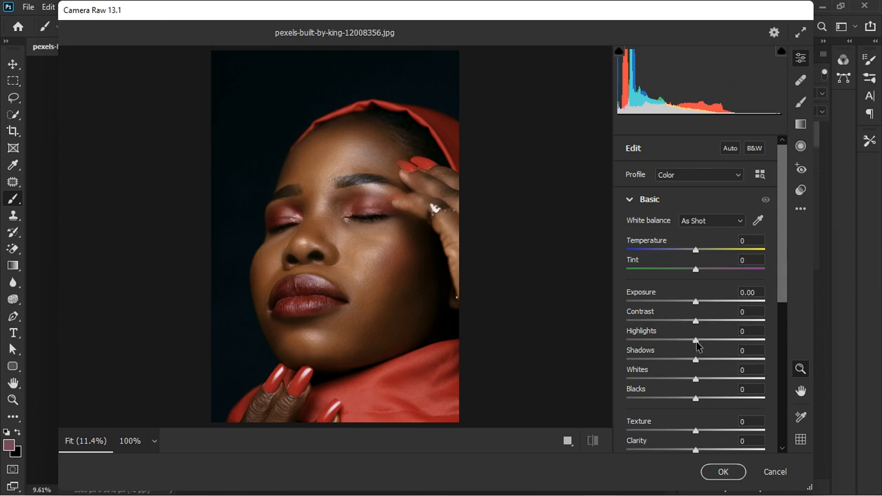
pyautogui.moveTo(697, 341); pyautogui.dragTo(721, 343)
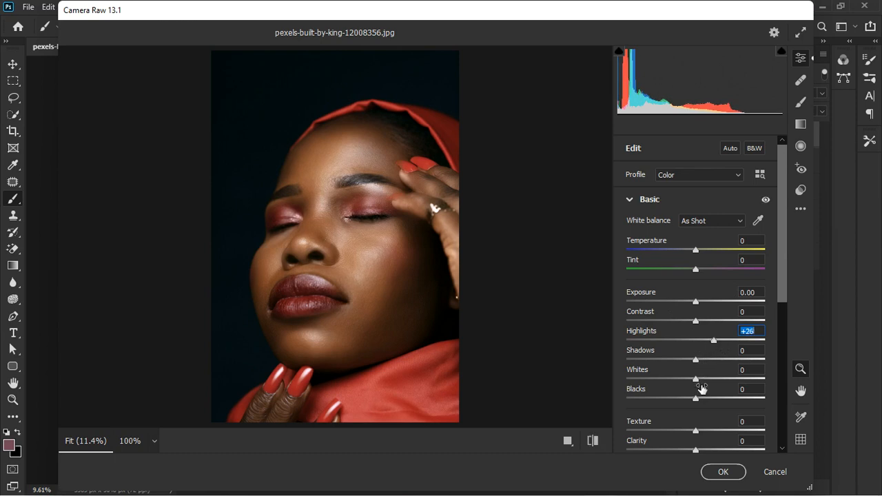
pyautogui.moveTo(698, 379); pyautogui.dragTo(702, 384)
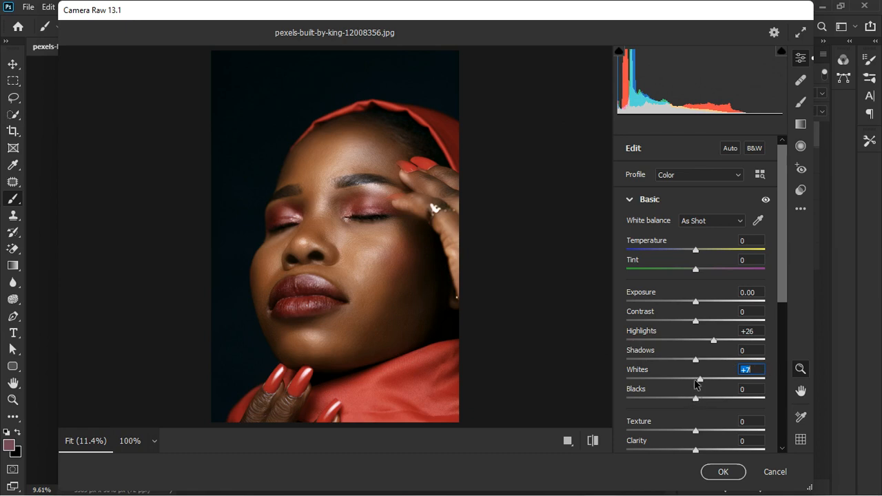
pyautogui.moveTo(696, 359); pyautogui.dragTo(714, 367)
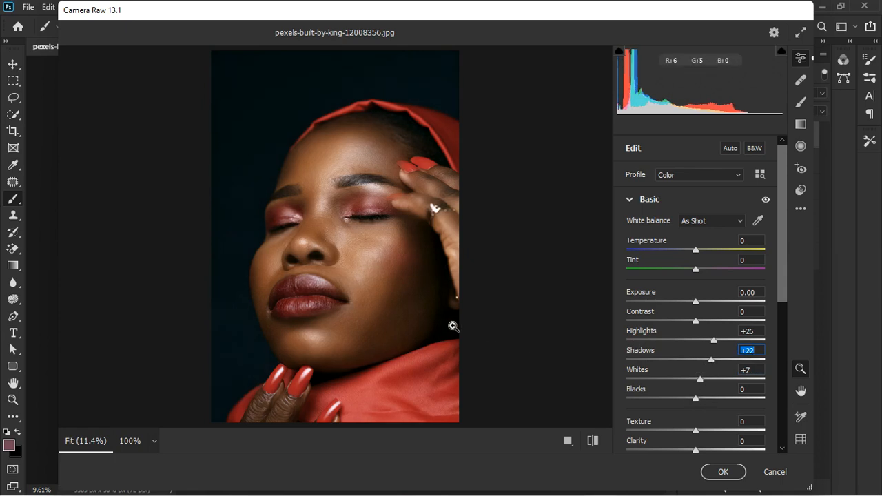
pyautogui.moveTo(696, 400); pyautogui.dragTo(703, 399)
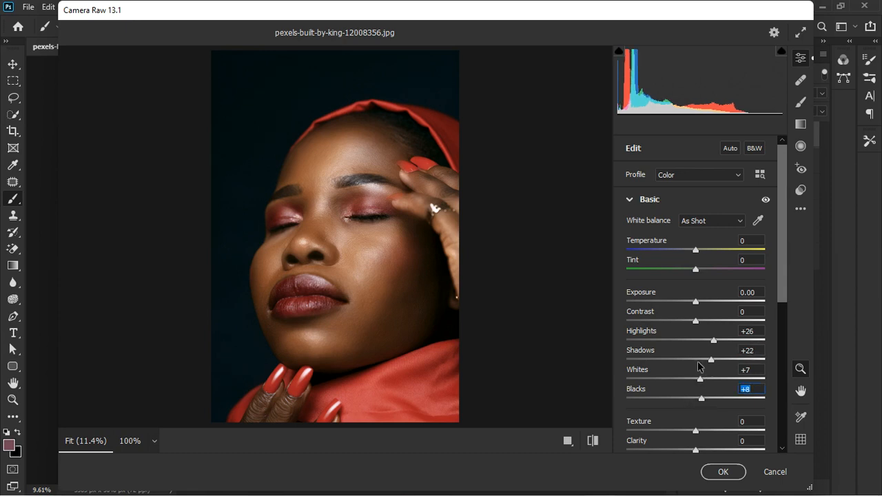
# Step: Set the Texture to +9 in the Camera Raw basic adjustments
pyautogui.scroll(-2, 688, 394)
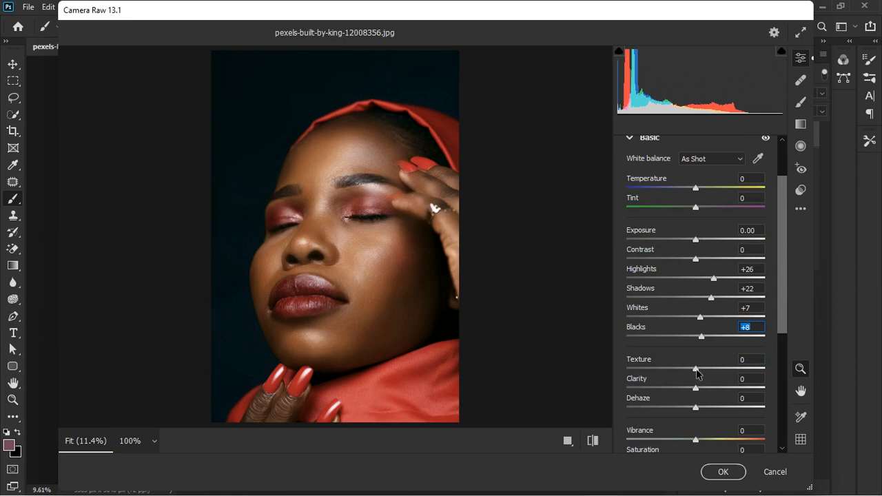
pyautogui.moveTo(696, 370); pyautogui.dragTo(706, 373)
pyautogui.scroll(3, 731, 238)
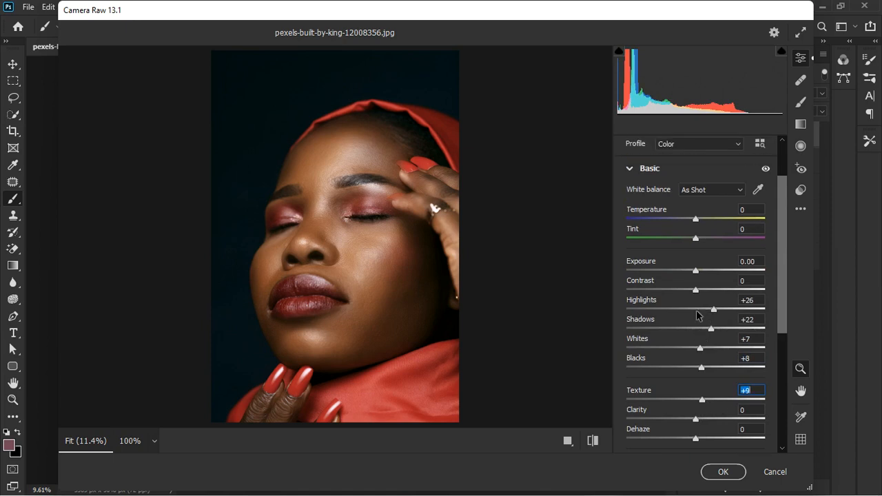
# Step: Shape the Camera Raw point curve with an upper highlight anchor and a darkened shadow point at input 42, output 34
pyautogui.click(630, 199)
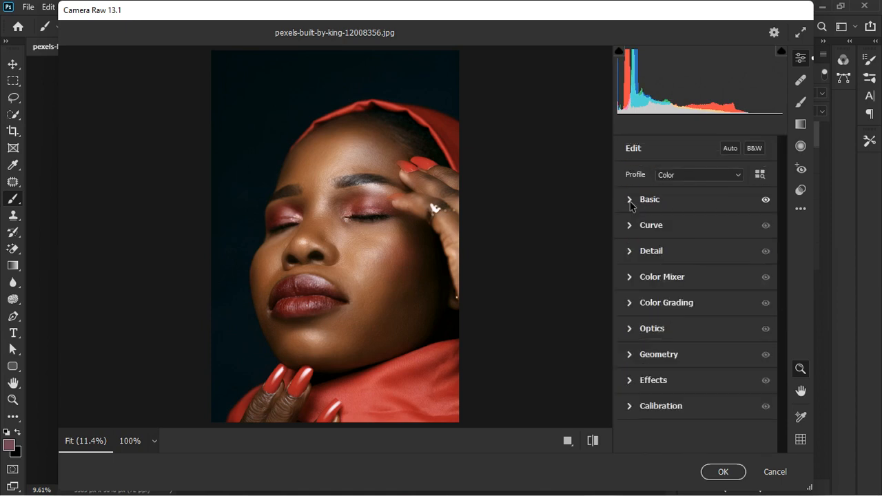
pyautogui.click(630, 231)
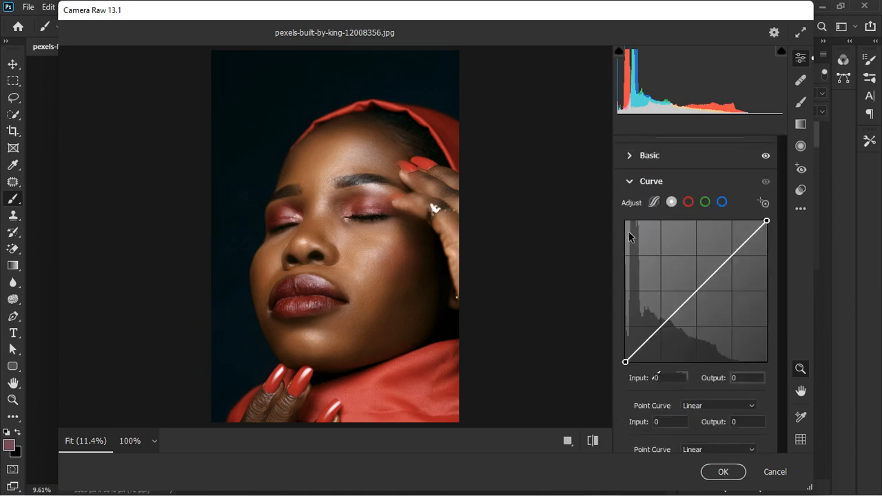
pyautogui.click(744, 244)
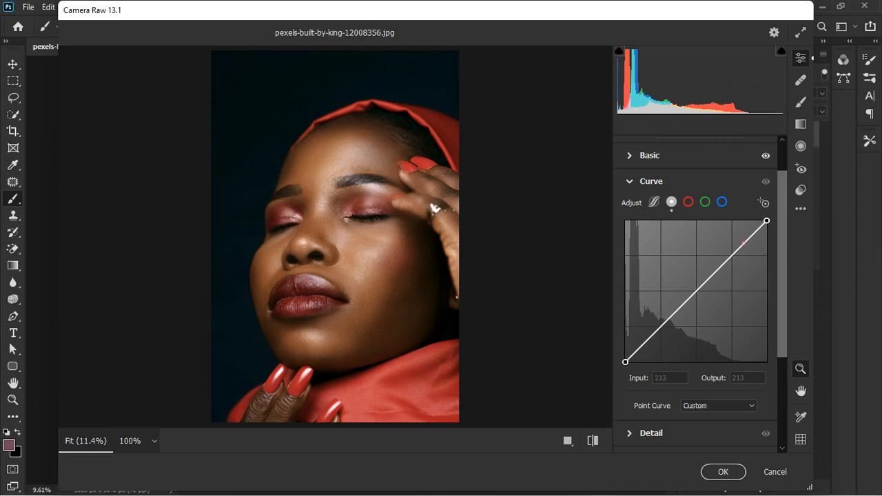
pyautogui.click(649, 343)
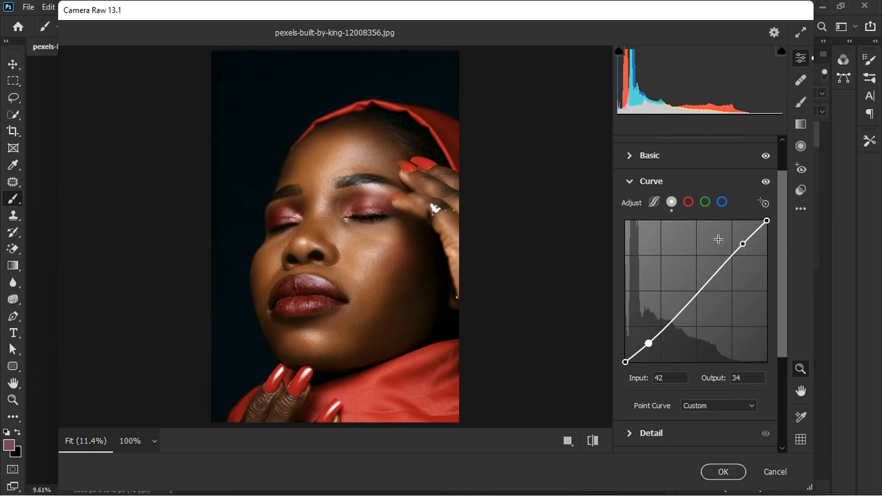
pyautogui.click(630, 182)
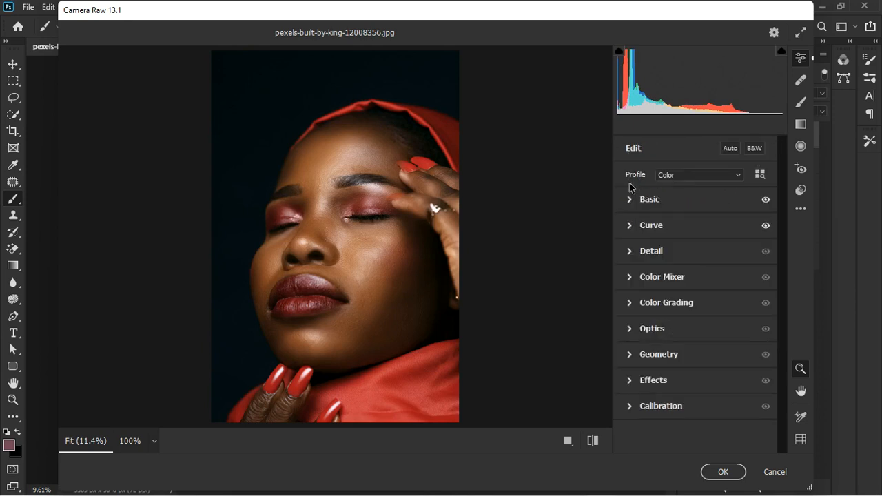
# Step: Set the Color Mixer hues to Reds +4, Oranges +1 and Yellows -18
pyautogui.click(629, 277)
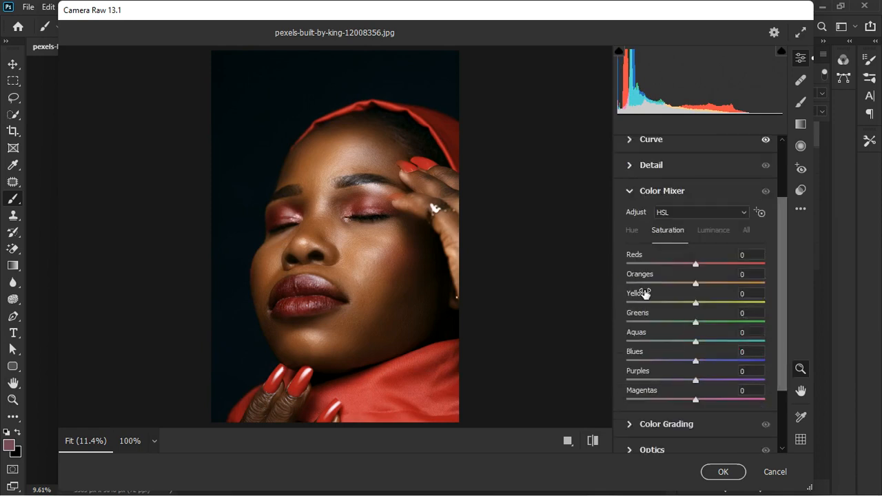
pyautogui.click(634, 231)
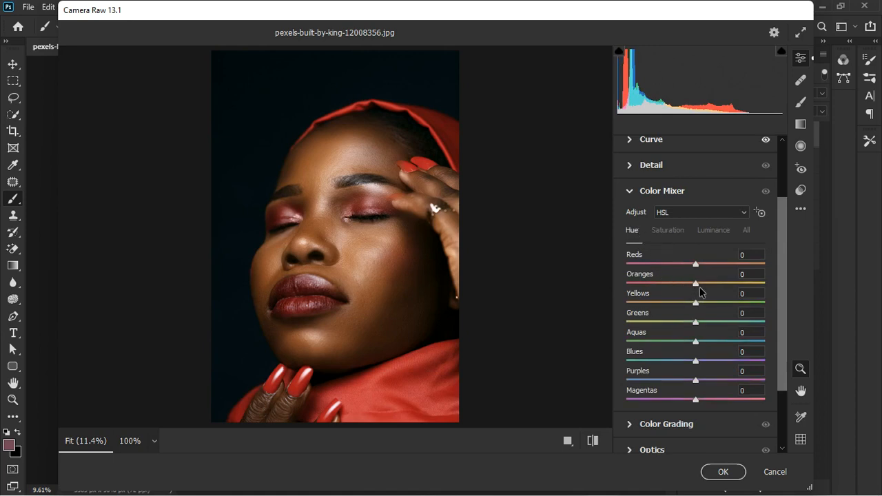
pyautogui.moveTo(696, 305); pyautogui.dragTo(686, 310)
pyautogui.moveTo(696, 283); pyautogui.dragTo(704, 283)
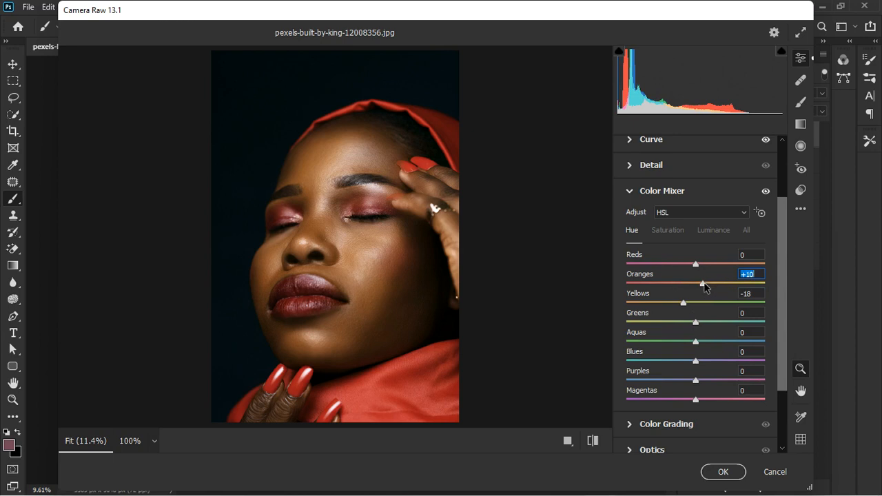
pyautogui.moveTo(704, 283); pyautogui.dragTo(694, 283)
pyautogui.moveTo(695, 284); pyautogui.dragTo(707, 284)
pyautogui.moveTo(708, 288); pyautogui.dragTo(698, 290)
pyautogui.moveTo(698, 265); pyautogui.dragTo(700, 266)
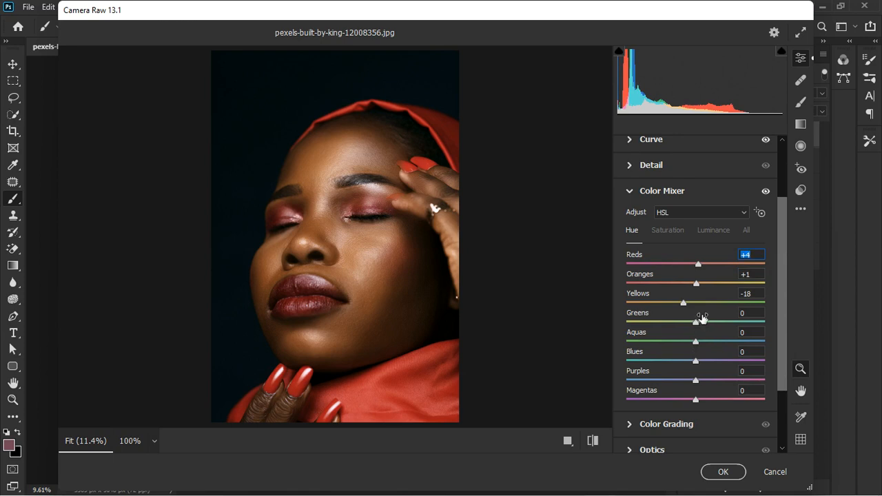
# Step: Fine-tune the Color Mixer saturation of the reds, oranges and yellows, boosting the reds
pyautogui.click(666, 234)
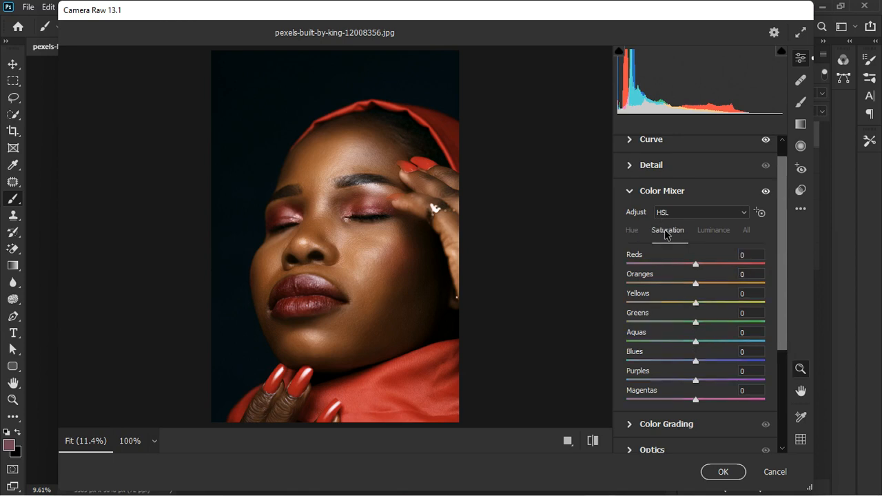
pyautogui.moveTo(696, 289); pyautogui.dragTo(691, 289)
pyautogui.moveTo(690, 284); pyautogui.dragTo(702, 305)
pyautogui.moveTo(696, 268); pyautogui.dragTo(711, 266)
pyautogui.moveTo(727, 262)
pyautogui.mouseDown()
pyautogui.moveTo(742, 262)
pyautogui.moveTo(734, 268)
pyautogui.mouseUp()
pyautogui.doubleClick(702, 303)
pyautogui.moveTo(697, 305); pyautogui.dragTo(694, 301)
# Step: Raise the Color Mixer luminance of the orange and yellow skin tones slightly
pyautogui.click(713, 237)
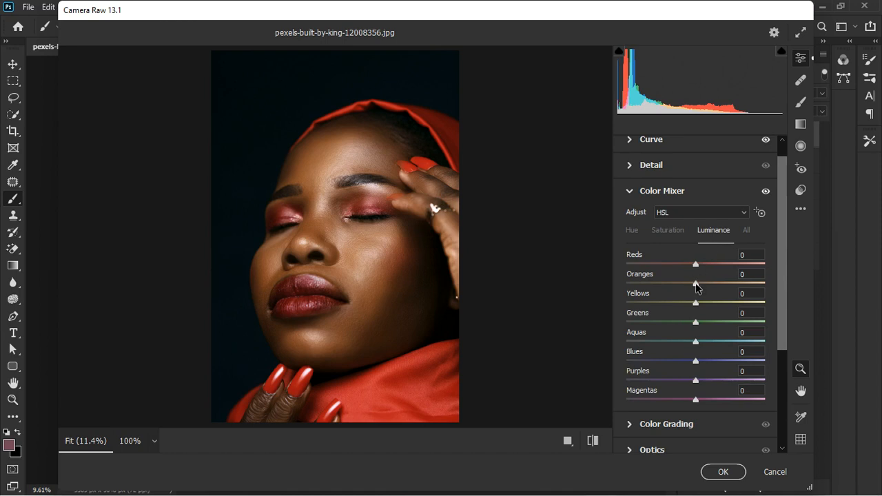
pyautogui.moveTo(697, 303); pyautogui.dragTo(706, 286)
pyautogui.click(631, 193)
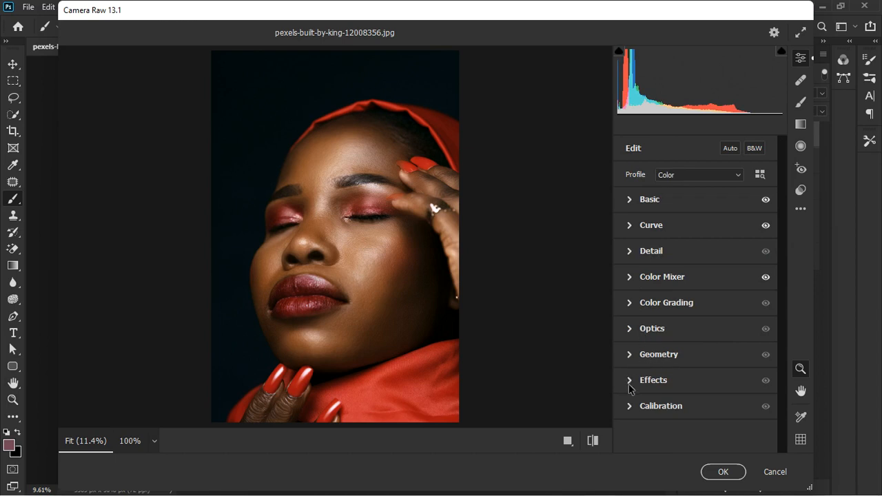
# Step: Set the Calibration hues to Red Primary -12, Green Primary +8 and Blue Primary +21
pyautogui.click(635, 409)
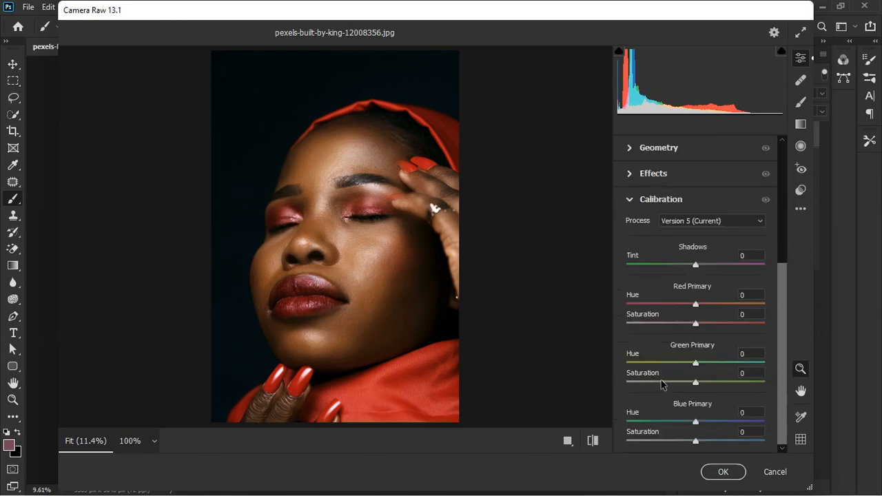
pyautogui.moveTo(696, 305); pyautogui.dragTo(684, 305)
pyautogui.moveTo(697, 423); pyautogui.dragTo(715, 408)
pyautogui.moveTo(696, 364); pyautogui.dragTo(688, 368)
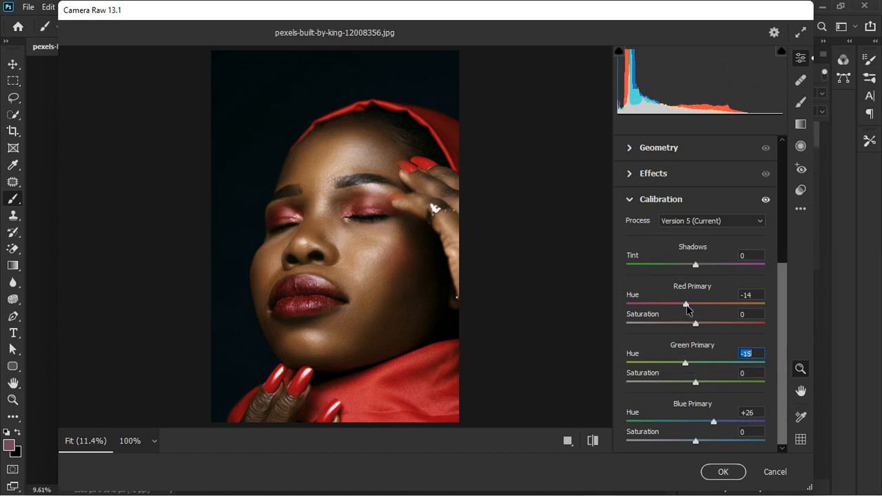
pyautogui.moveTo(686, 304); pyautogui.dragTo(688, 304)
pyautogui.click(713, 422)
pyautogui.moveTo(713, 421); pyautogui.dragTo(710, 421)
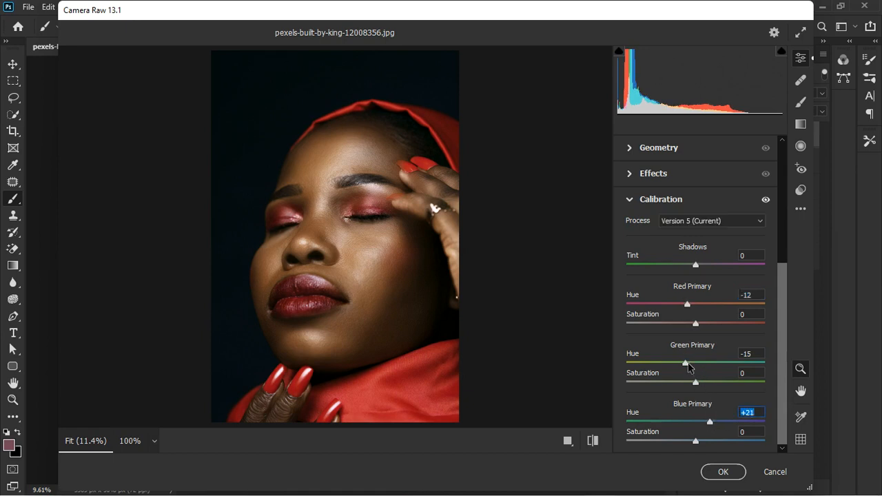
pyautogui.moveTo(686, 363); pyautogui.dragTo(704, 362)
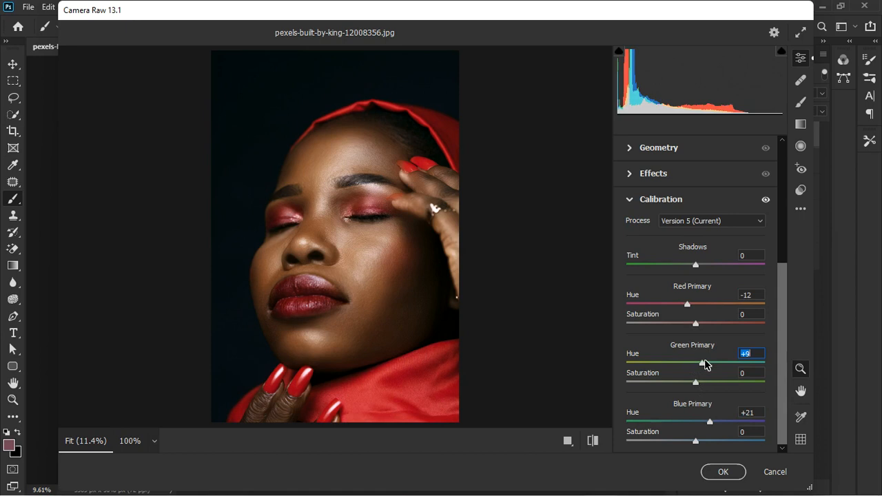
pyautogui.moveTo(706, 364)
pyautogui.mouseDown()
pyautogui.moveTo(689, 365)
pyautogui.moveTo(707, 364)
pyautogui.mouseUp()
pyautogui.moveTo(706, 361); pyautogui.dragTo(704, 360)
# Step: Compare the portrait with and without the Calibration adjustments, in the full view and close up on the face
pyautogui.click(766, 200)
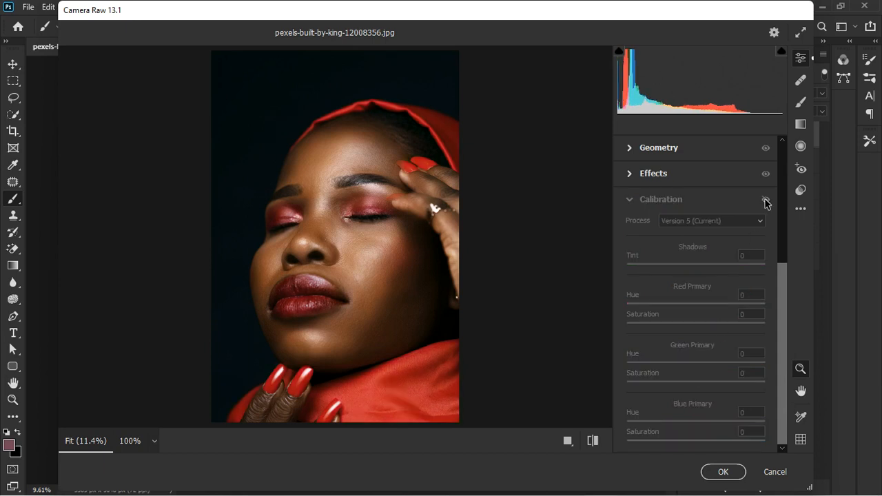
pyautogui.click(766, 200)
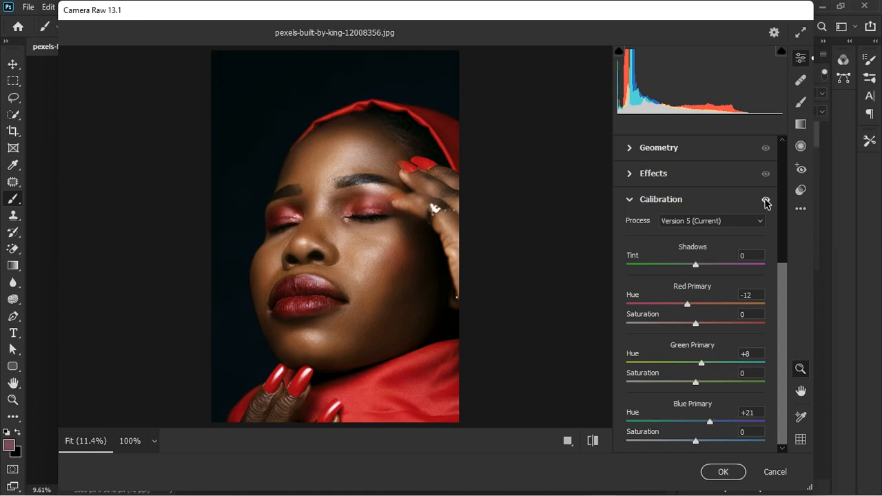
pyautogui.click(766, 201)
pyautogui.click(766, 200)
pyautogui.scroll(3, 331, 251)
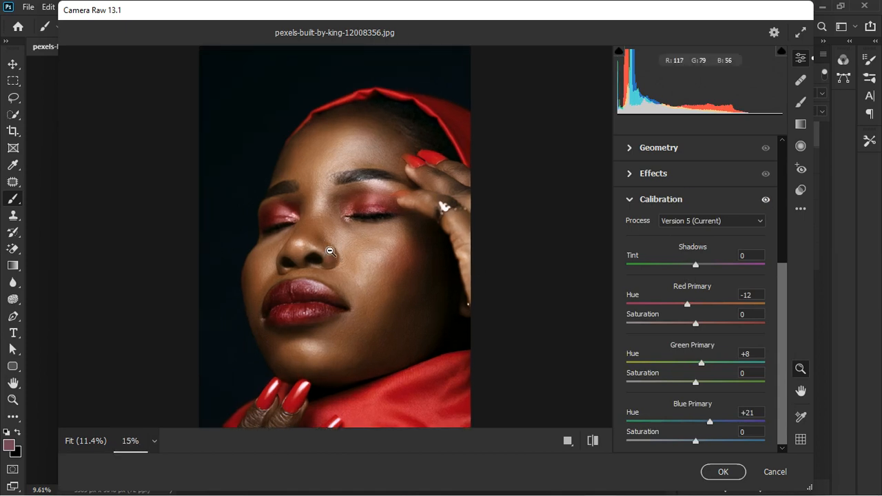
pyautogui.click(766, 201)
pyautogui.click(766, 201)
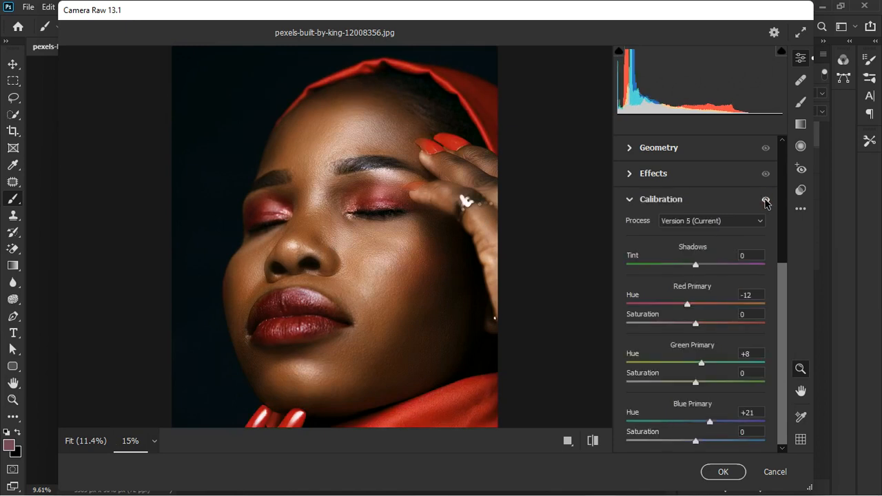
pyautogui.keyDown('alt'); pyautogui.click(490, 267); pyautogui.keyUp('alt')
pyautogui.scroll(-2, 395, 284)
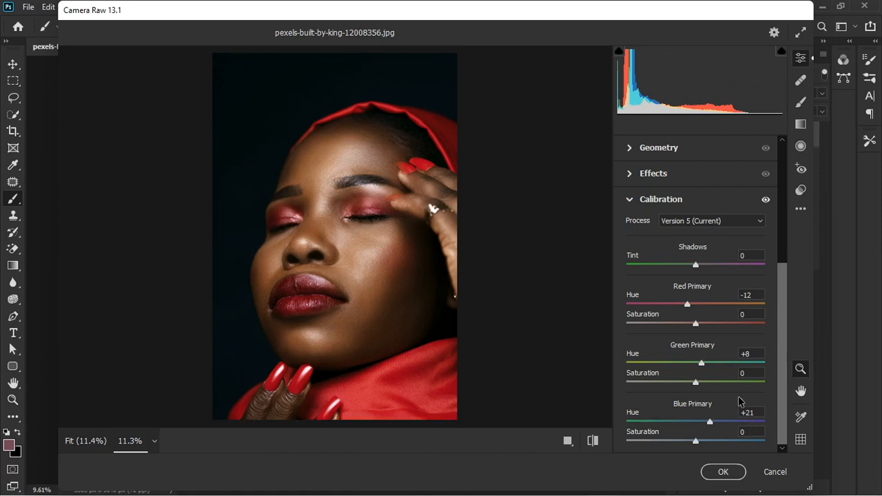
# Step: Apply the Camera Raw adjustments and compare the portrait with and without the filtered Layer 2
pyautogui.click(724, 473)
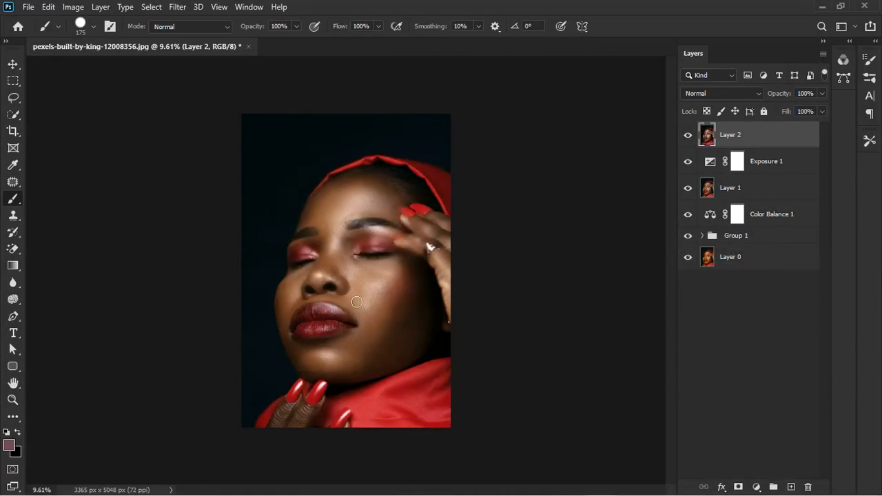
pyautogui.click(688, 136)
pyautogui.click(688, 135)
pyautogui.scroll(2, 404, 261)
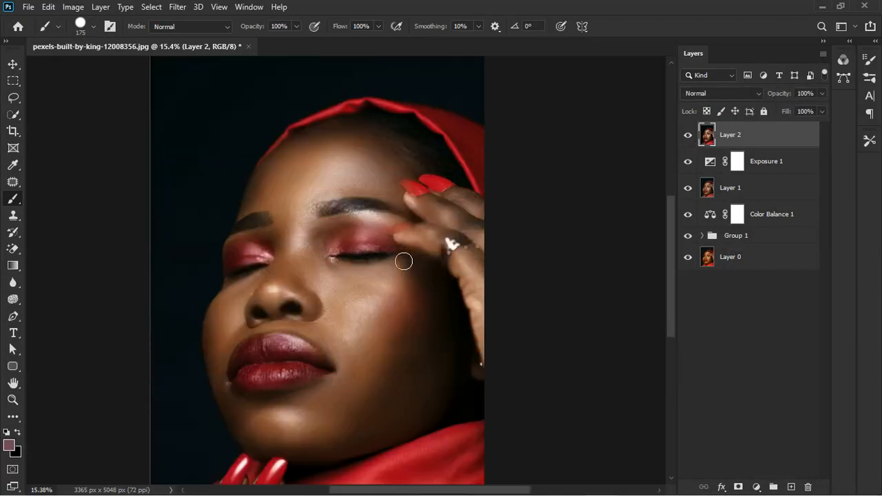
pyautogui.scroll(-1, 404, 261)
pyautogui.click(690, 138)
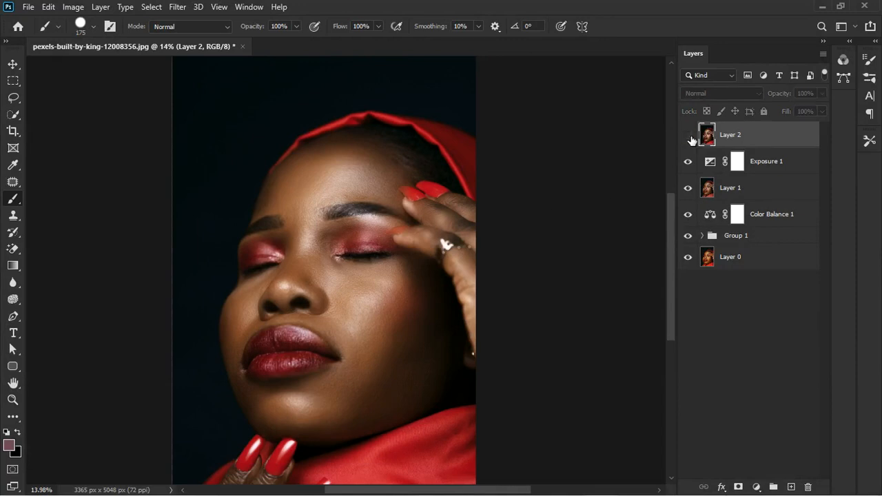
pyautogui.click(690, 137)
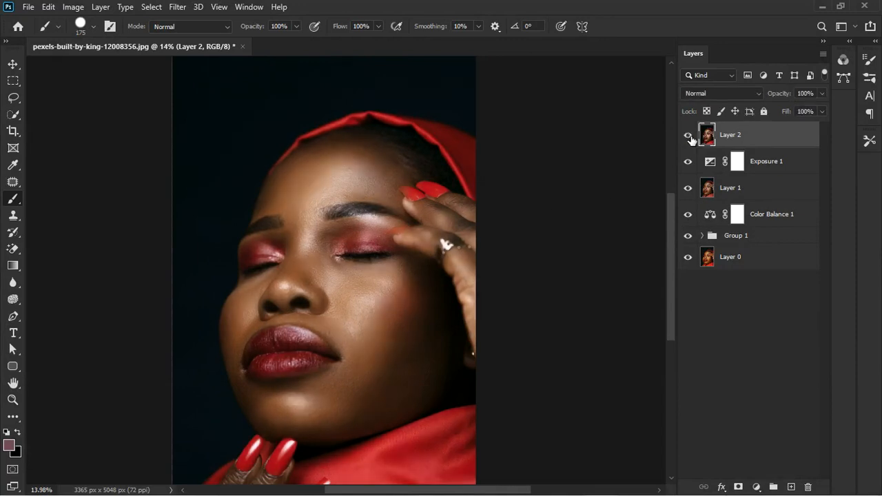
# Step: Group the Exposure 1, Layer 1 and Color Balance 1 layers together
pyautogui.click(773, 174)
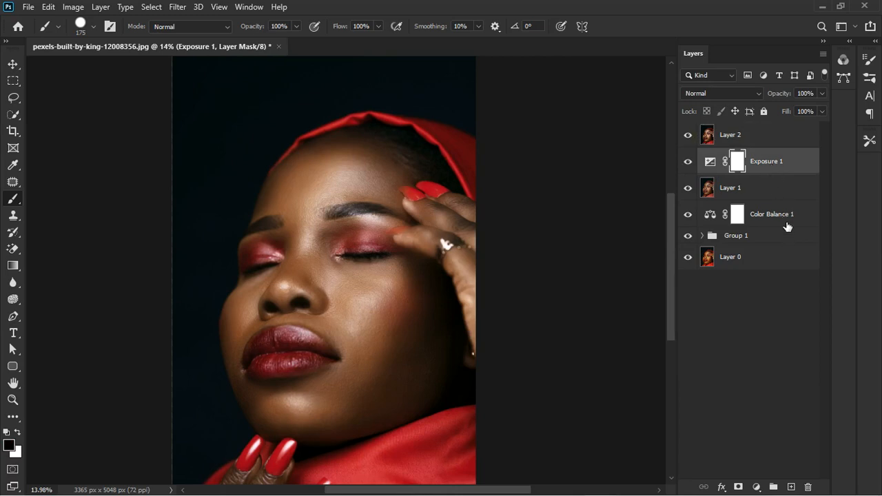
pyautogui.keyDown('shift'); pyautogui.click(788, 223); pyautogui.keyUp('shift')
pyautogui.click(775, 487)
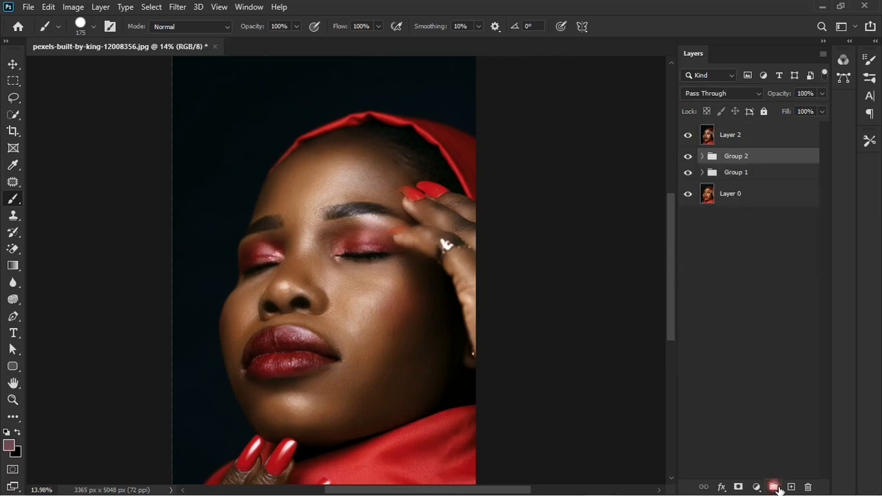
# Step: Hide both layer groups and compare the graded Layer 2 against the original photo
pyautogui.moveTo(690, 157); pyautogui.dragTo(692, 173)
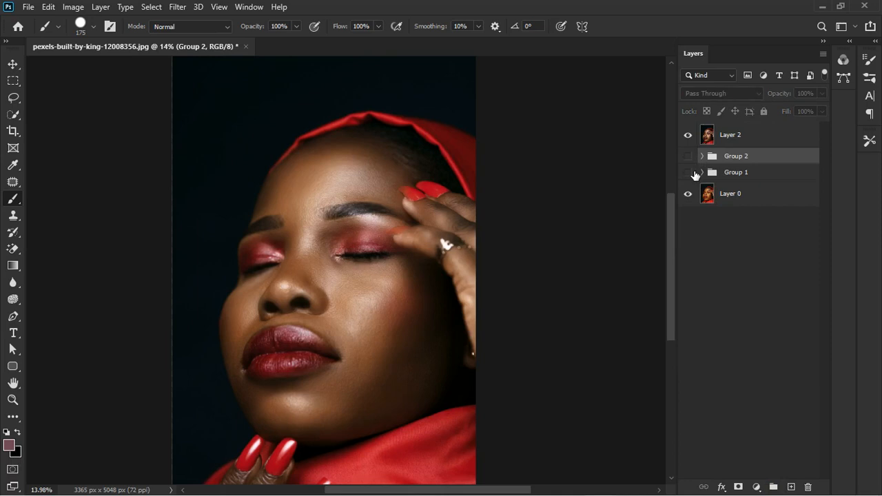
pyautogui.scroll(-1, 457, 215)
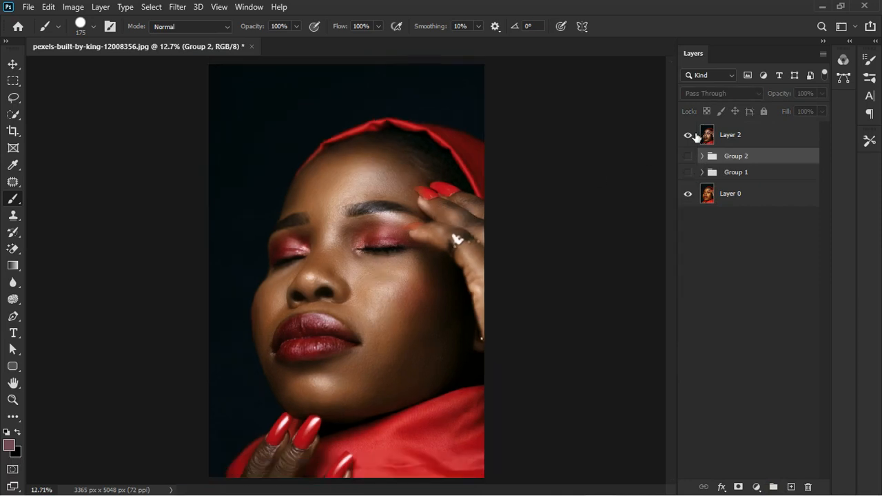
pyautogui.click(688, 135)
pyautogui.click(694, 135)
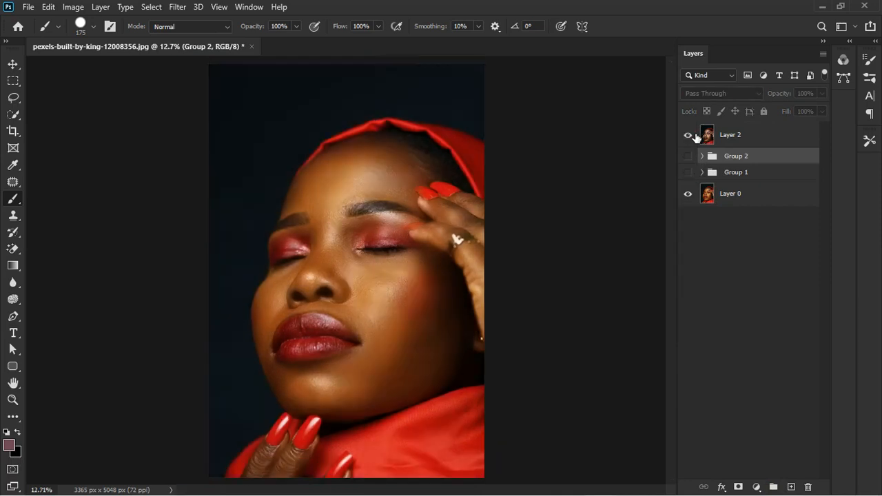
pyautogui.click(690, 135)
pyautogui.click(689, 135)
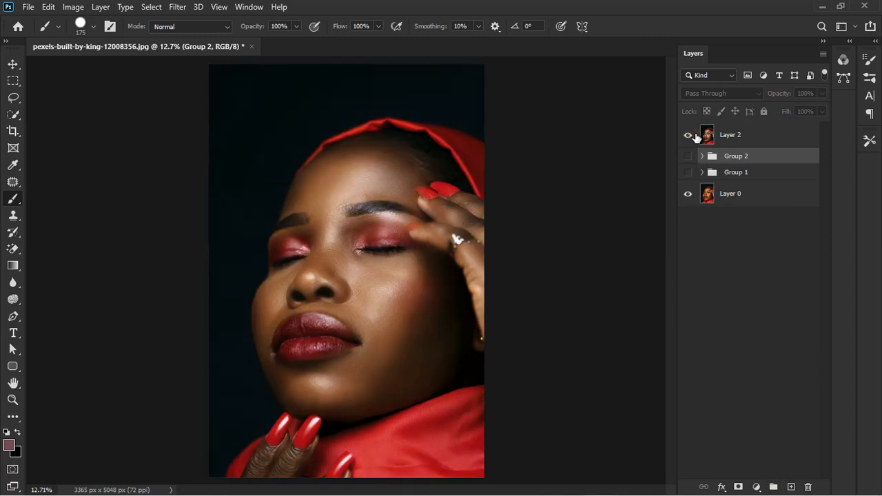